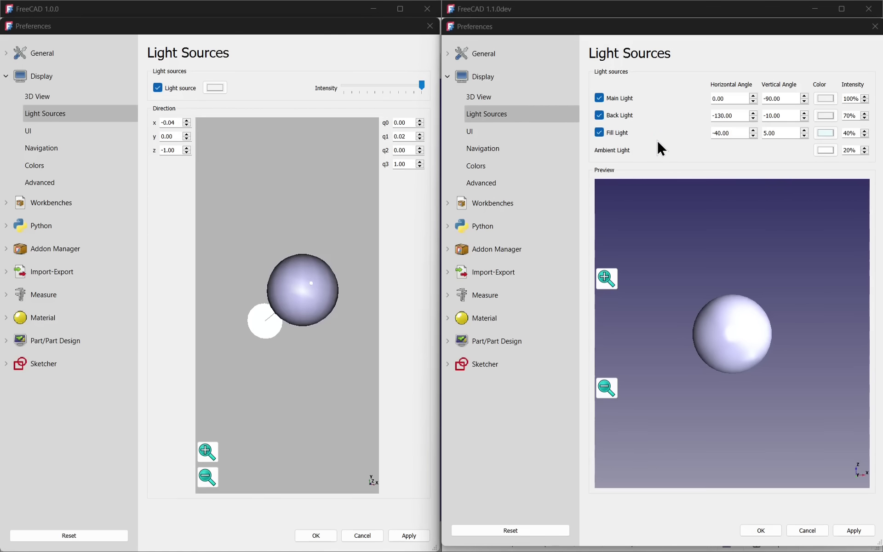
Disable the Main, Back and Fill lights in the 1.1.0dev Light Sources preferences, and re-enable all three
{"action": "left_click", "coordinate": [622, 101]}
{"action": "left_click", "coordinate": [622, 114]}
{"action": "left_click", "coordinate": [624, 134]}
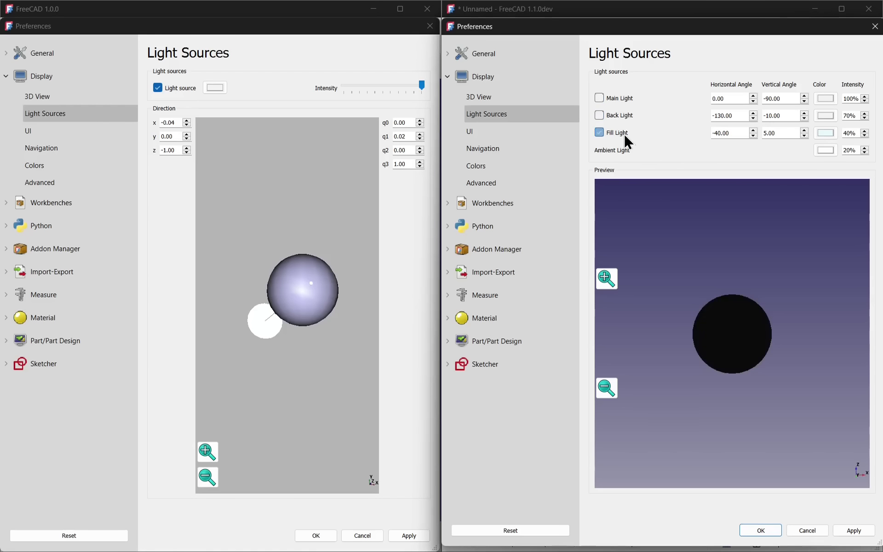
{"action": "left_click", "coordinate": [626, 137]}
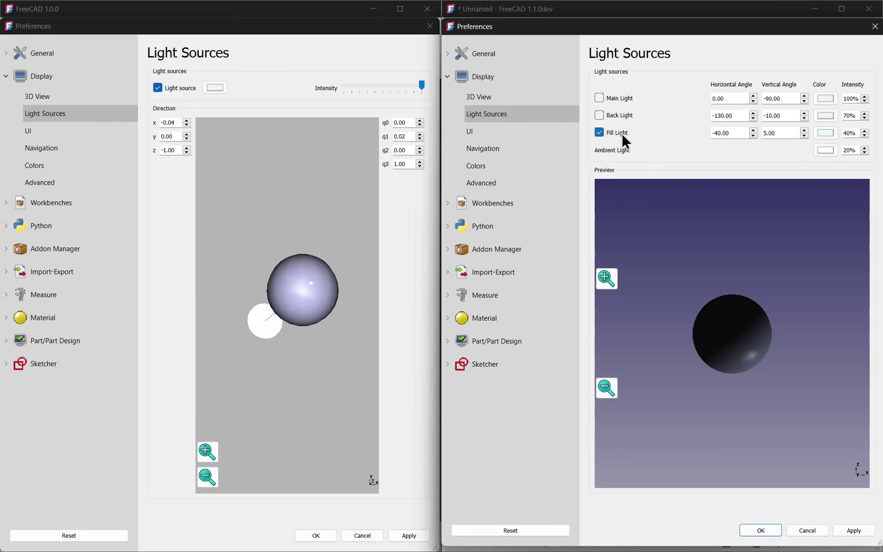
{"action": "left_click", "coordinate": [619, 116]}
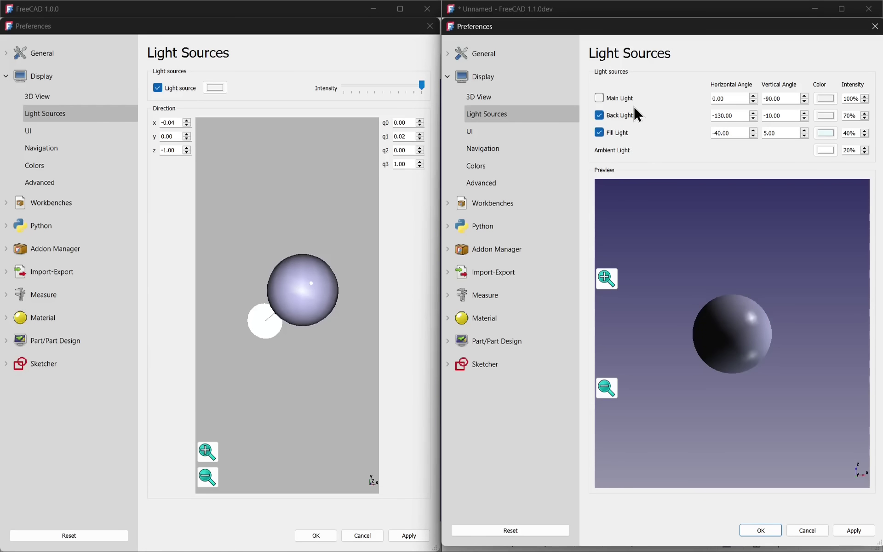
{"action": "left_click", "coordinate": [625, 100]}
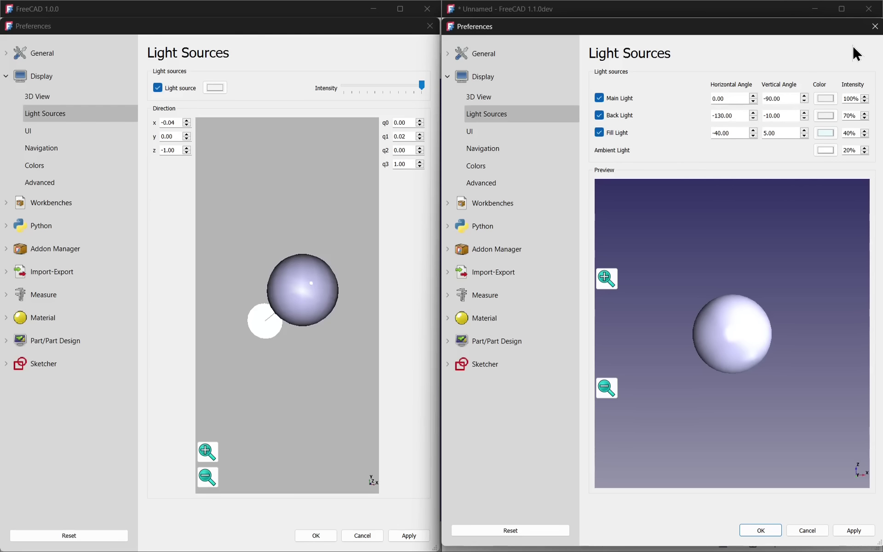
Close the Preferences dialogs of both FreeCAD versions and compare the shading of the two blocks
{"action": "left_click", "coordinate": [875, 27]}
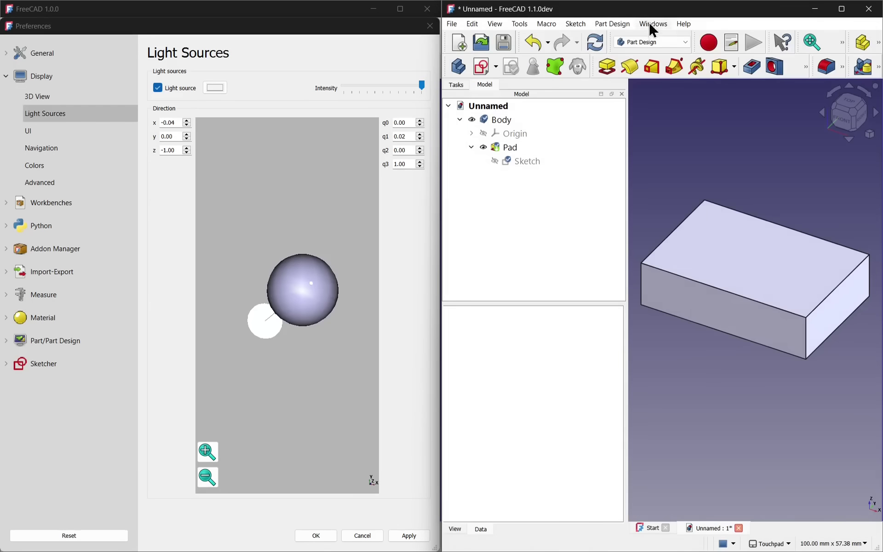
{"action": "left_click", "coordinate": [429, 27]}
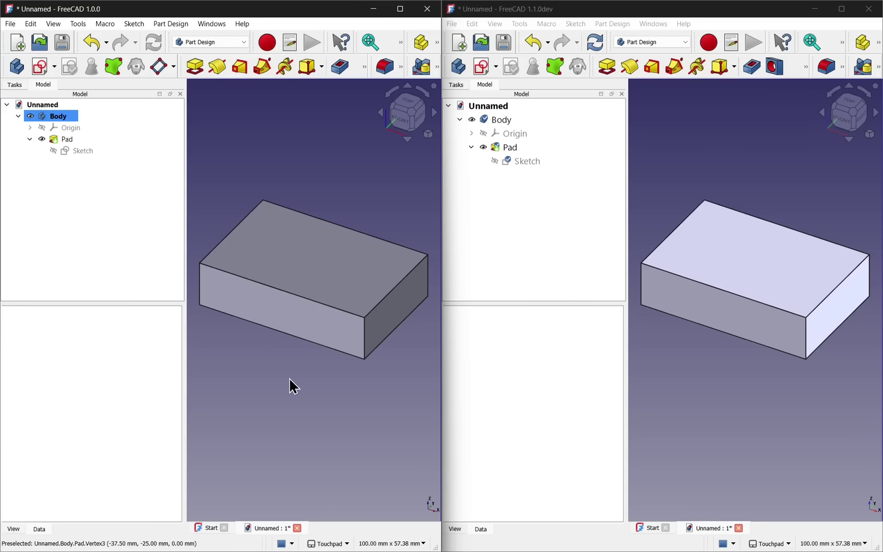
{"action": "left_click_drag", "start_coordinate": [292, 385], "coordinate": [319, 387], "text": "alt"}
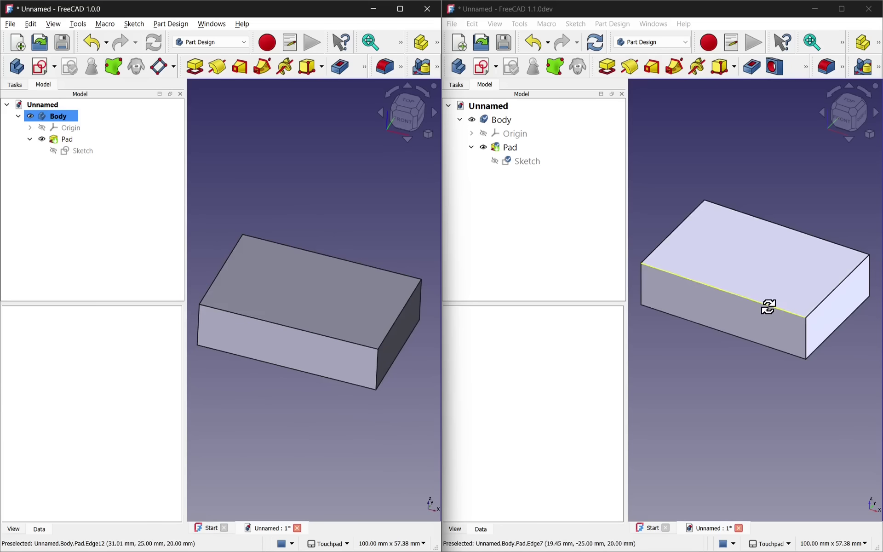
{"action": "mouse_move", "coordinate": [769, 305]}
{"action": "left_mouse_down", "text": "alt"}
{"action": "mouse_move", "coordinate": [800, 185]}
{"action": "mouse_move", "coordinate": [733, 350]}
{"action": "mouse_move", "coordinate": [862, 344]}
{"action": "left_mouse_up", "text": "alt"}
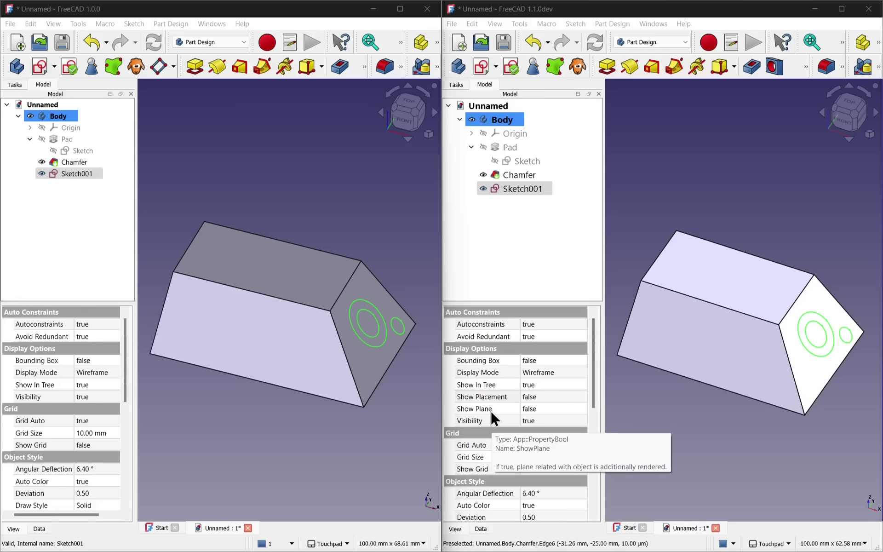
Set Show Placement to true for Sketch001 in FreeCAD 1.1.0dev
{"action": "left_click", "coordinate": [552, 395]}
{"action": "left_click", "coordinate": [552, 396]}
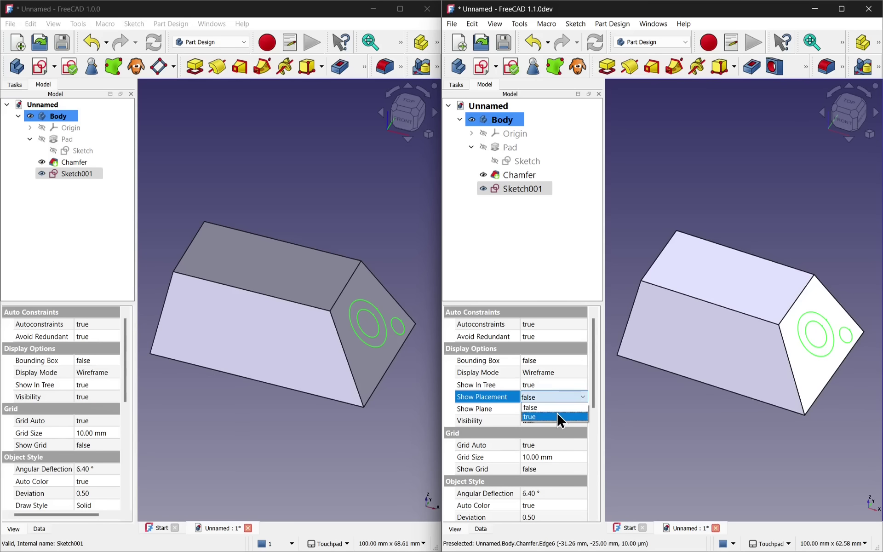
{"action": "left_click", "coordinate": [557, 416]}
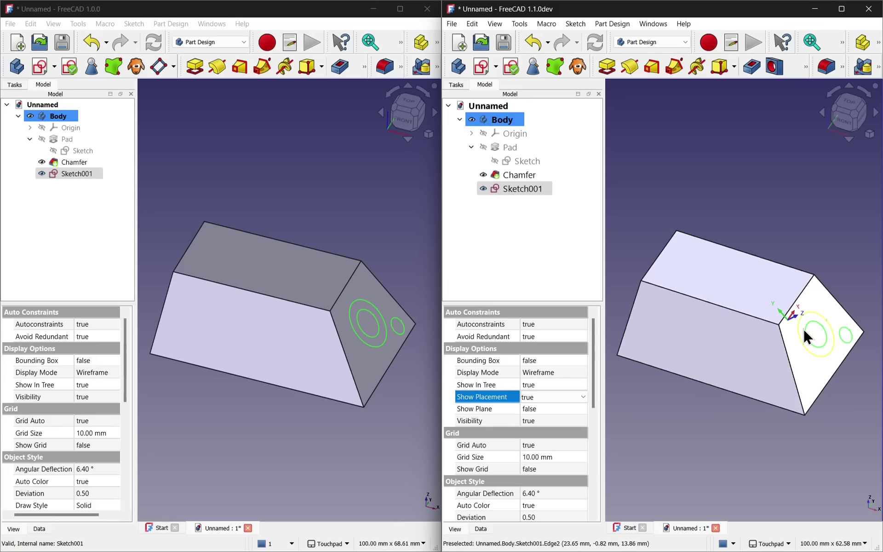
{"action": "scroll", "coordinate": [802, 324], "scroll_direction": "up", "scroll_amount": 3}
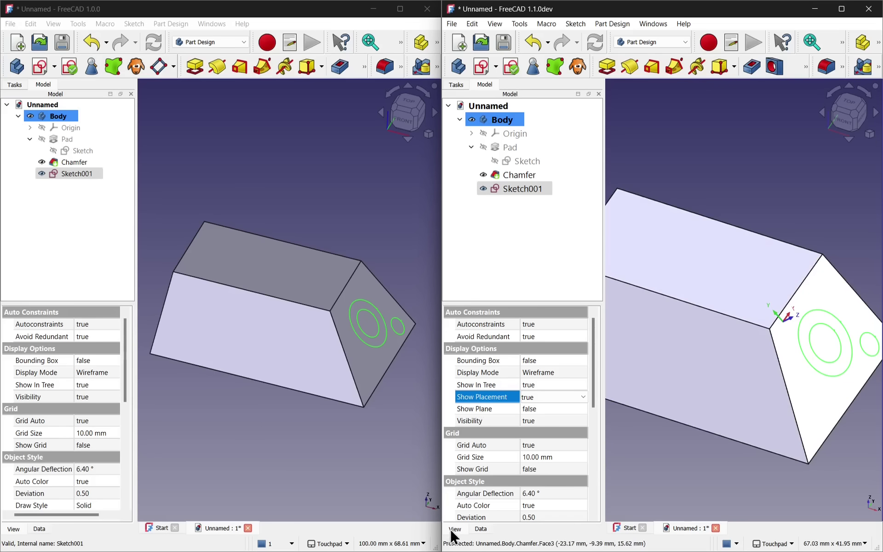
Set the z position of the sketch's attachment offset to 5 mm
{"action": "left_click", "coordinate": [481, 529]}
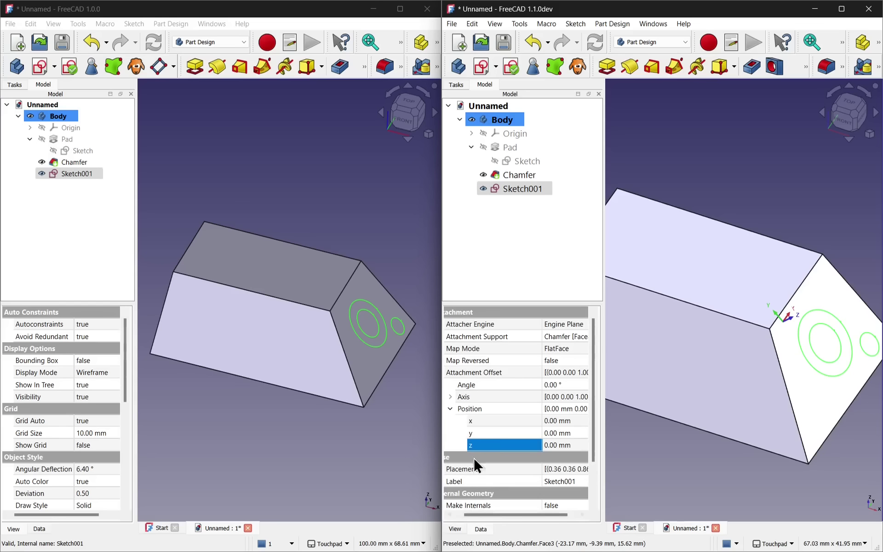
{"action": "left_click", "coordinate": [495, 370]}
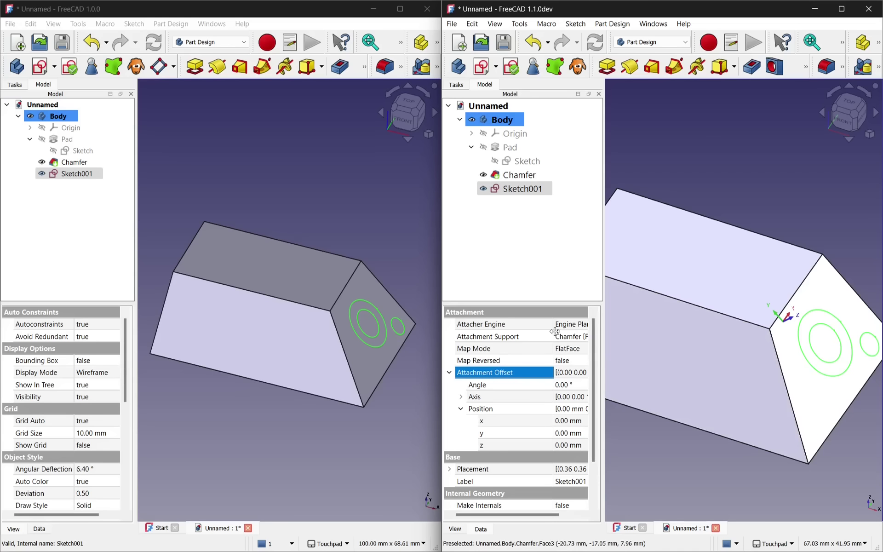
{"action": "left_click_drag", "start_coordinate": [555, 331], "coordinate": [530, 331]}
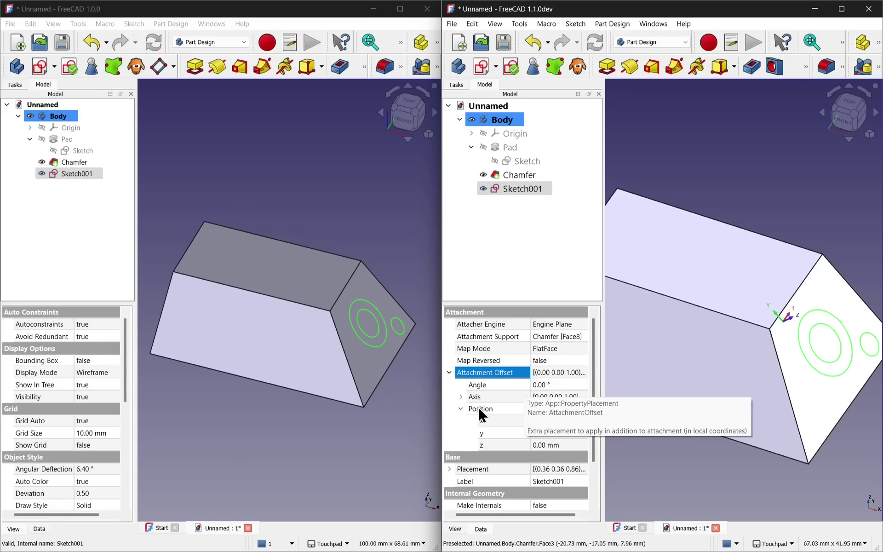
{"action": "left_click", "coordinate": [547, 446]}
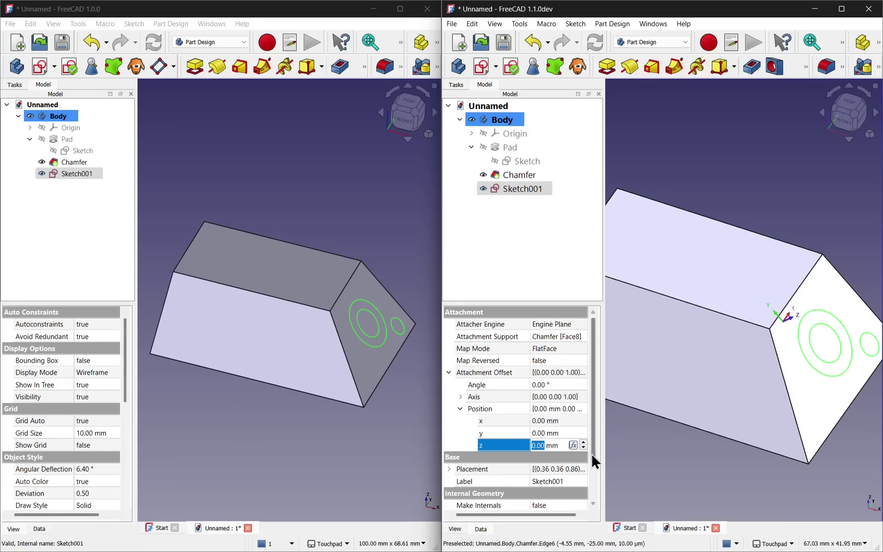
{"action": "scroll", "coordinate": [584, 441], "scroll_direction": "up", "scroll_amount": 5}
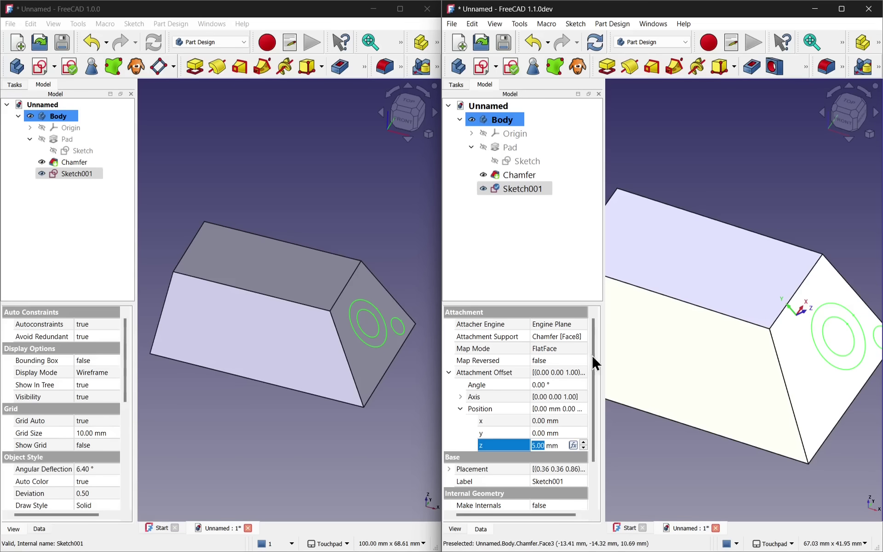
Set Show Plane to true for Sketch001 and inspect the plane offset from the block's slanted face
{"action": "left_click", "coordinate": [455, 534]}
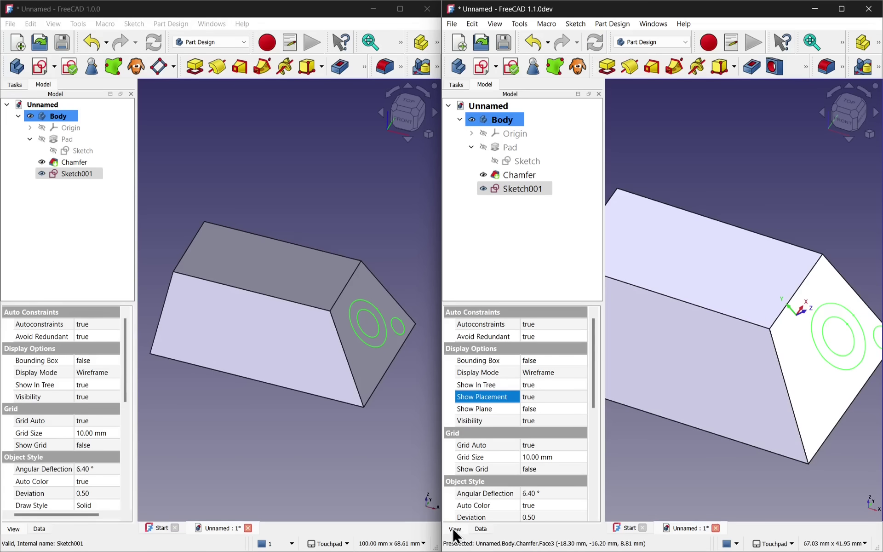
{"action": "left_click", "coordinate": [496, 408]}
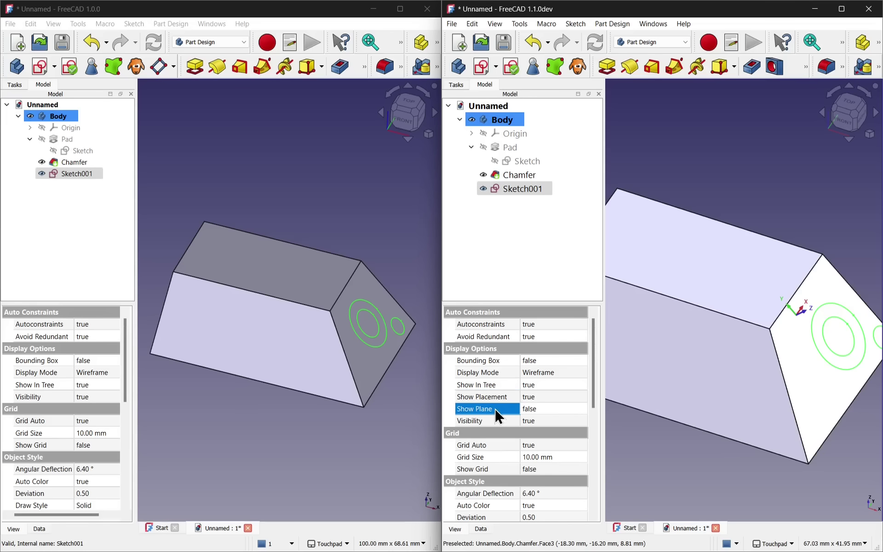
{"action": "left_click", "coordinate": [537, 409]}
{"action": "left_click", "coordinate": [537, 409]}
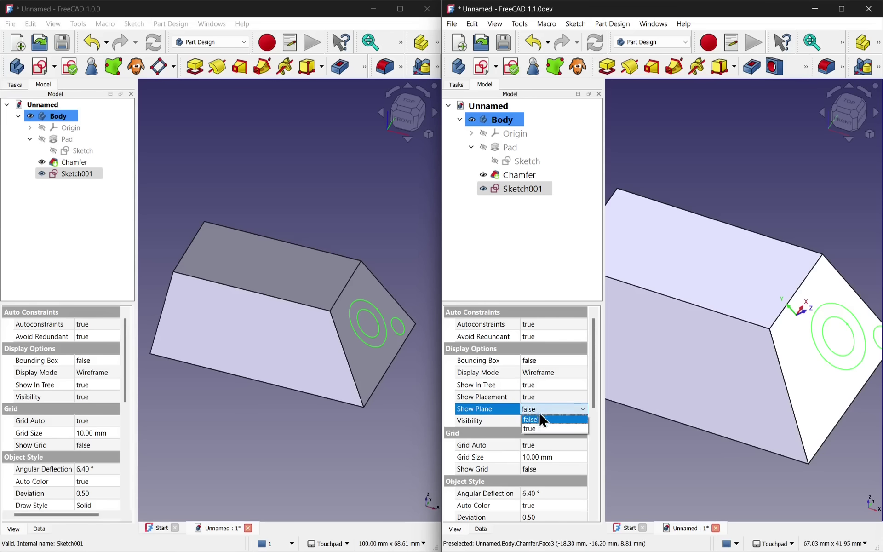
{"action": "left_click", "coordinate": [548, 426]}
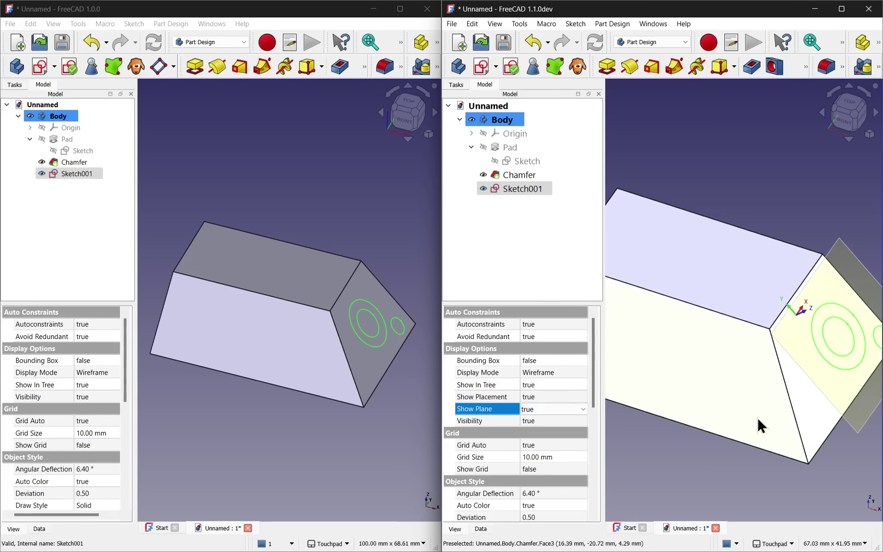
{"action": "scroll", "coordinate": [781, 395], "scroll_direction": "down", "scroll_amount": 3}
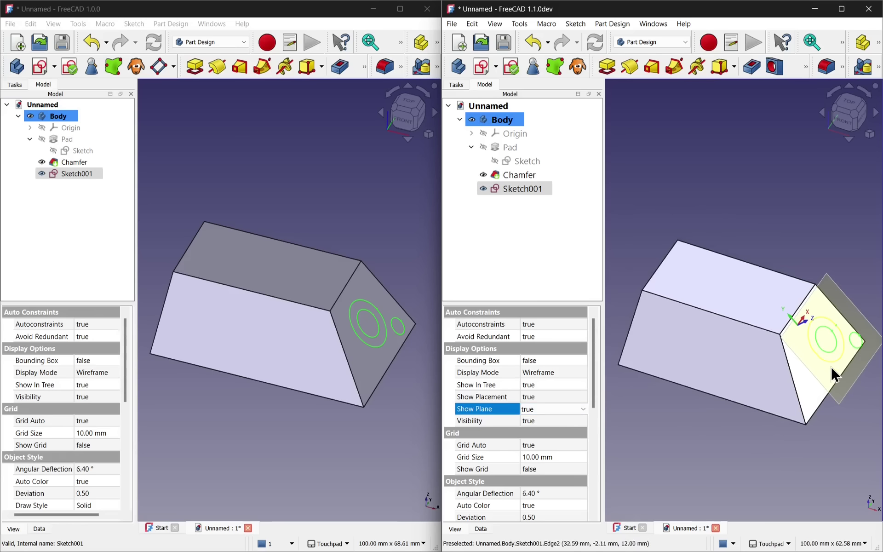
{"action": "mouse_move", "coordinate": [831, 368]}
{"action": "middle_mouse_down"}
{"action": "mouse_move", "coordinate": [794, 316]}
{"action": "mouse_move", "coordinate": [773, 325]}
{"action": "mouse_move", "coordinate": [771, 295]}
{"action": "mouse_move", "coordinate": [838, 348]}
{"action": "mouse_move", "coordinate": [821, 363]}
{"action": "middle_mouse_up"}
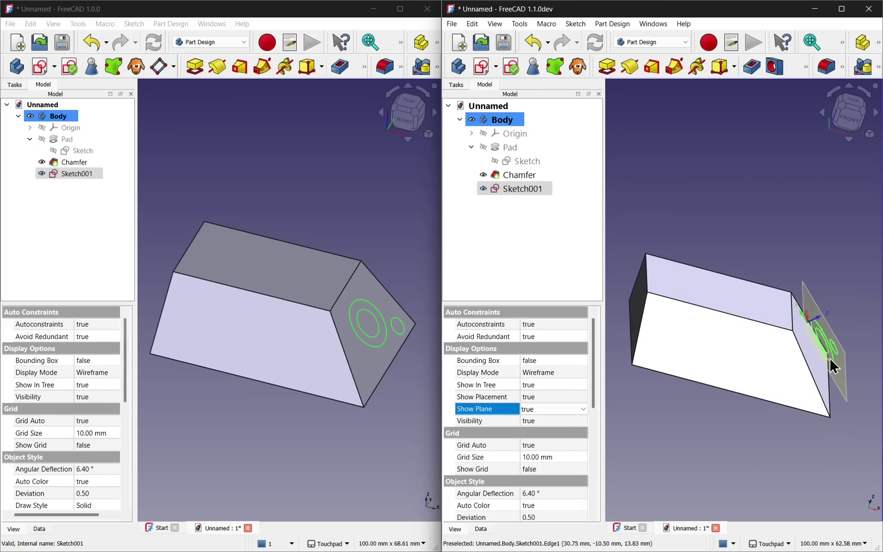
{"action": "mouse_move", "coordinate": [820, 371]}
{"action": "middle_mouse_down"}
{"action": "mouse_move", "coordinate": [751, 361]}
{"action": "mouse_move", "coordinate": [746, 347]}
{"action": "mouse_move", "coordinate": [794, 359]}
{"action": "middle_mouse_up"}
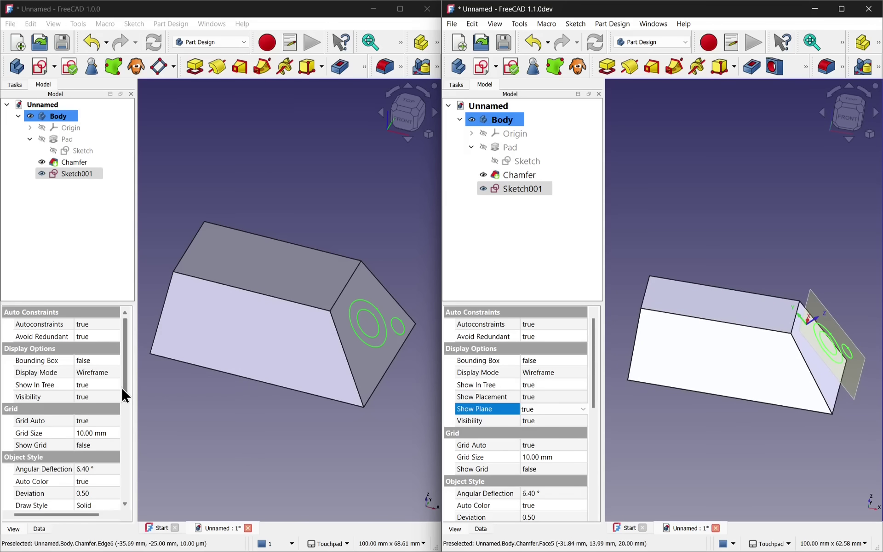
{"action": "left_click_drag", "start_coordinate": [121, 388], "coordinate": [119, 414]}
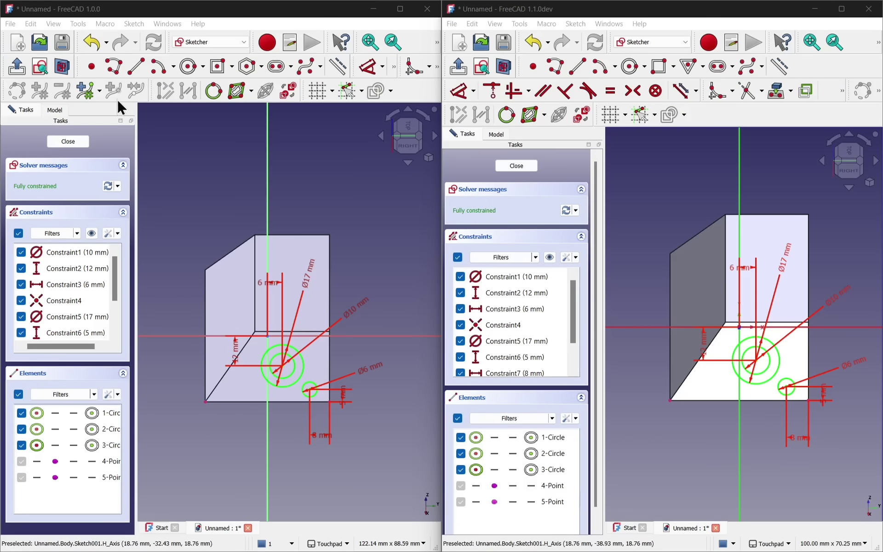
In the FreeCAD 1.0.0 sketch, select the Ø17 mm and Ø6 mm constraints separately and find the latter in the constraint list
{"action": "left_click", "coordinate": [307, 280]}
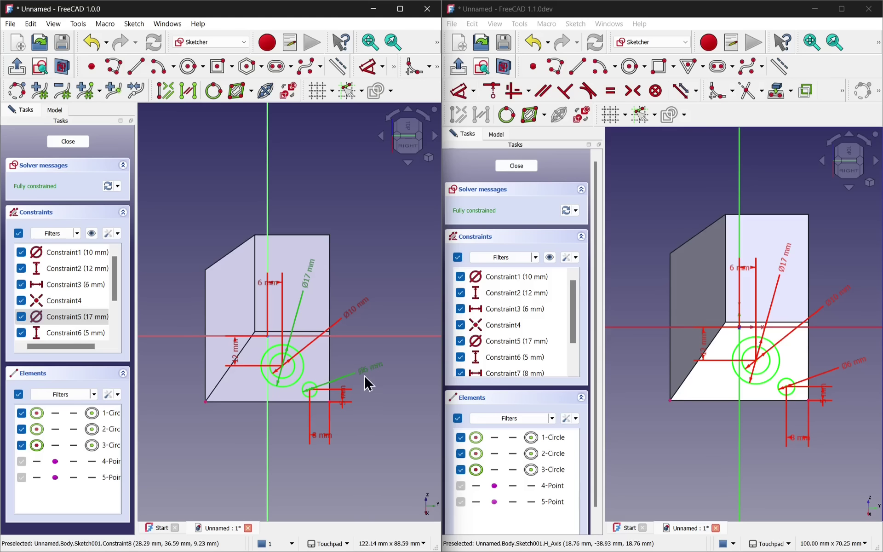
{"action": "left_click", "coordinate": [398, 398]}
{"action": "left_click", "coordinate": [374, 368]}
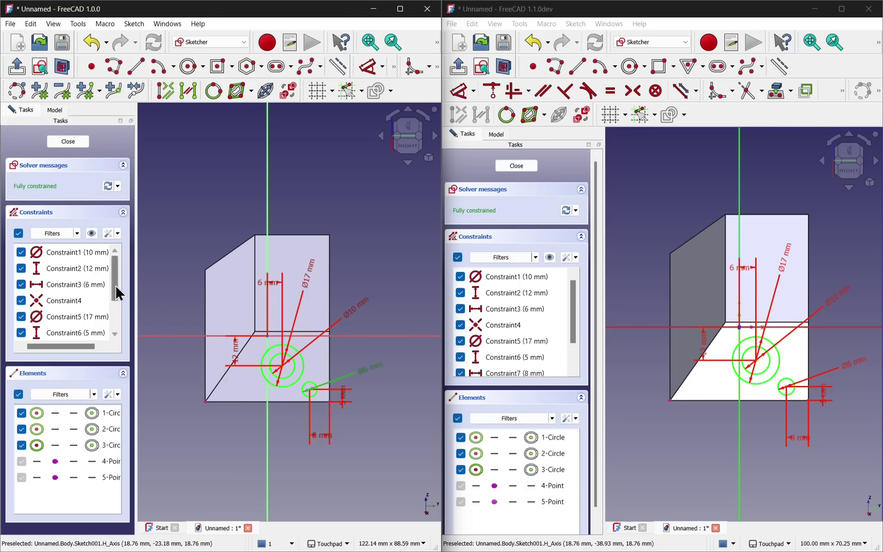
{"action": "scroll", "coordinate": [117, 294], "scroll_direction": "down", "scroll_amount": 2}
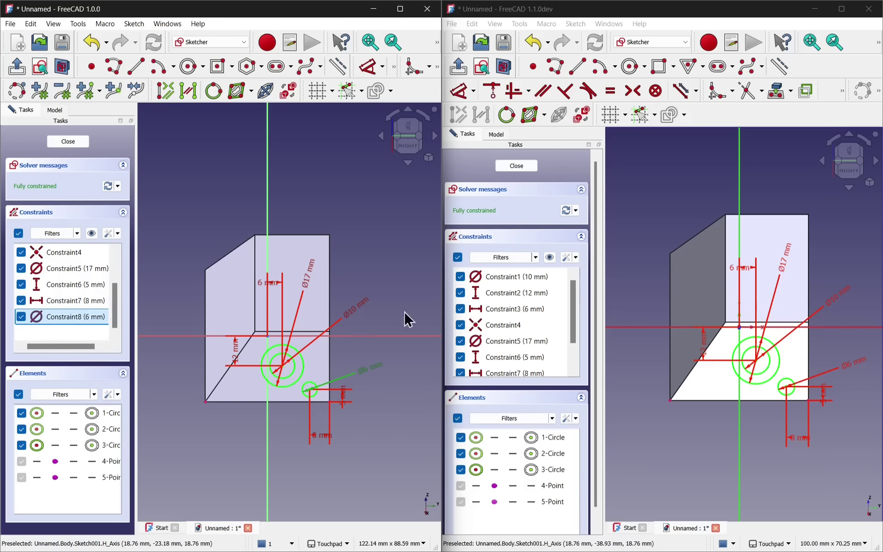
In the FreeCAD 1.1.0dev sketch, select the Ø17 mm and Ø10 mm constraints and examine how the constraint list follows the selection
{"action": "left_click", "coordinate": [780, 261]}
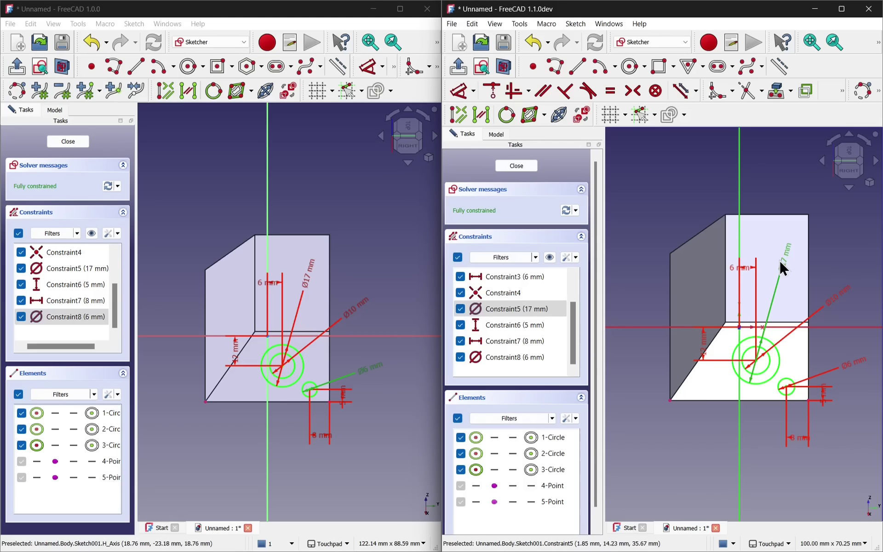
{"action": "left_click", "coordinate": [842, 301]}
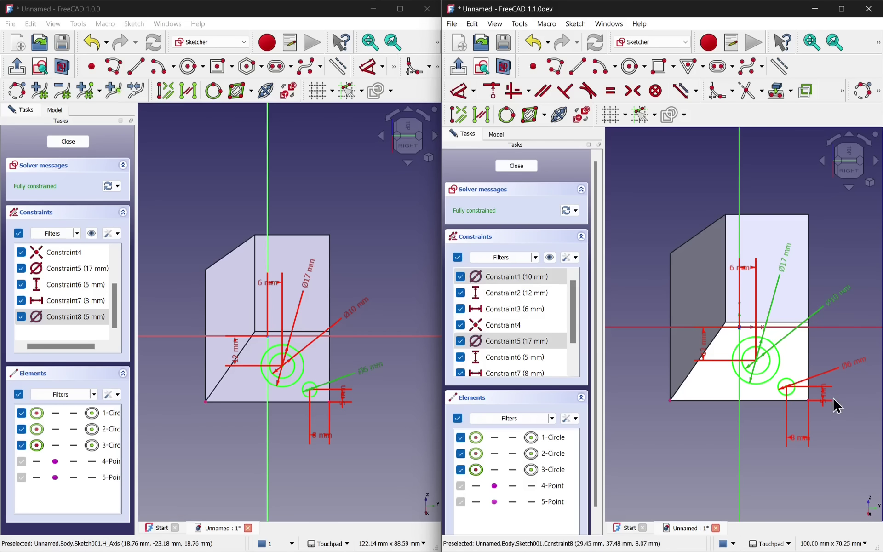
{"action": "left_click", "coordinate": [861, 394]}
{"action": "left_click", "coordinate": [783, 267]}
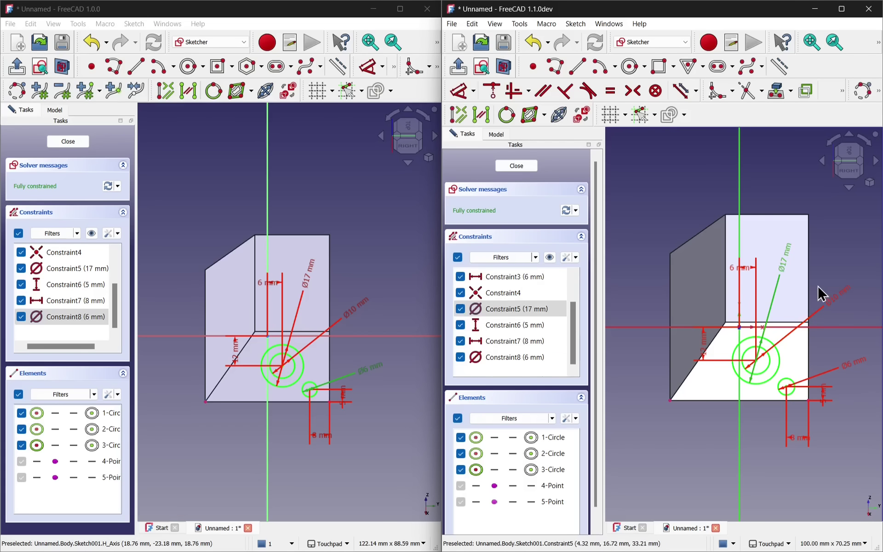
{"action": "left_click", "coordinate": [841, 300]}
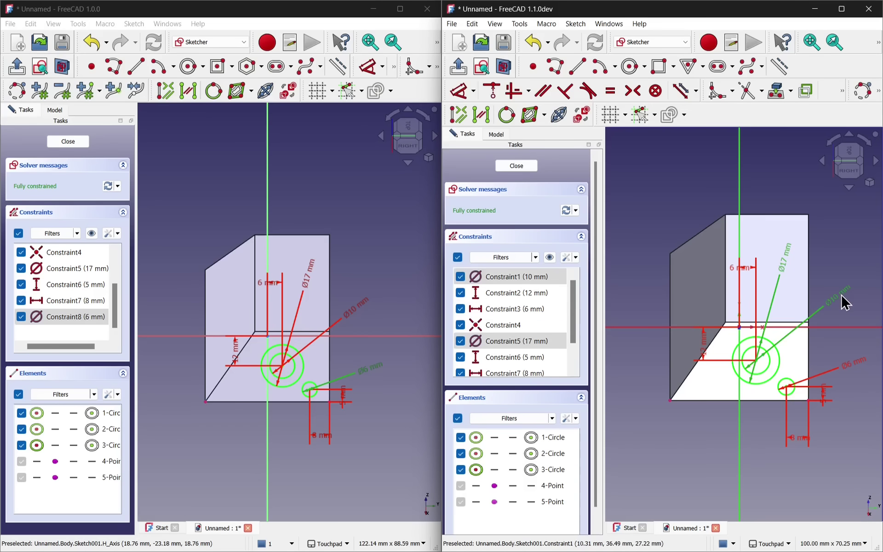
{"action": "left_click", "coordinate": [866, 430]}
{"action": "left_click", "coordinate": [863, 368]}
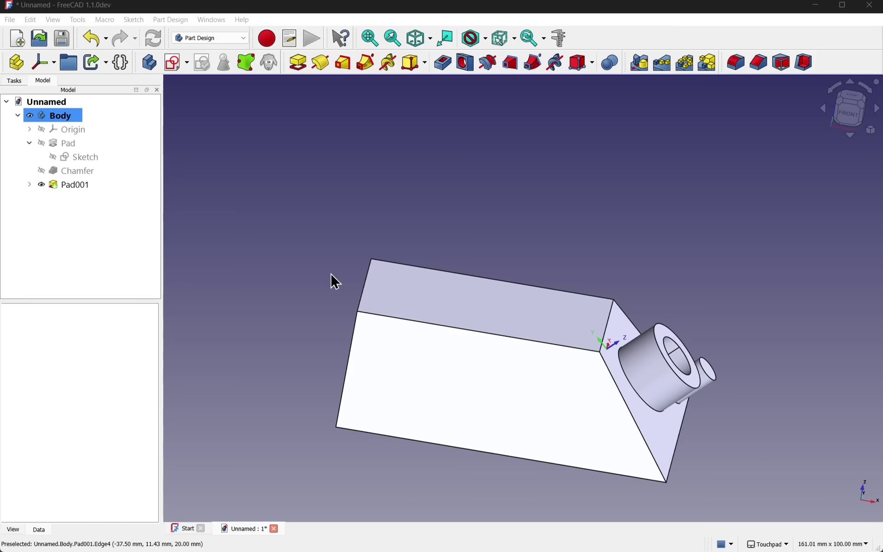
Create a sketch on the block's flat top face and project the face's four edges as defining external geometry
{"action": "left_click", "coordinate": [433, 287]}
{"action": "left_click", "coordinate": [173, 63]}
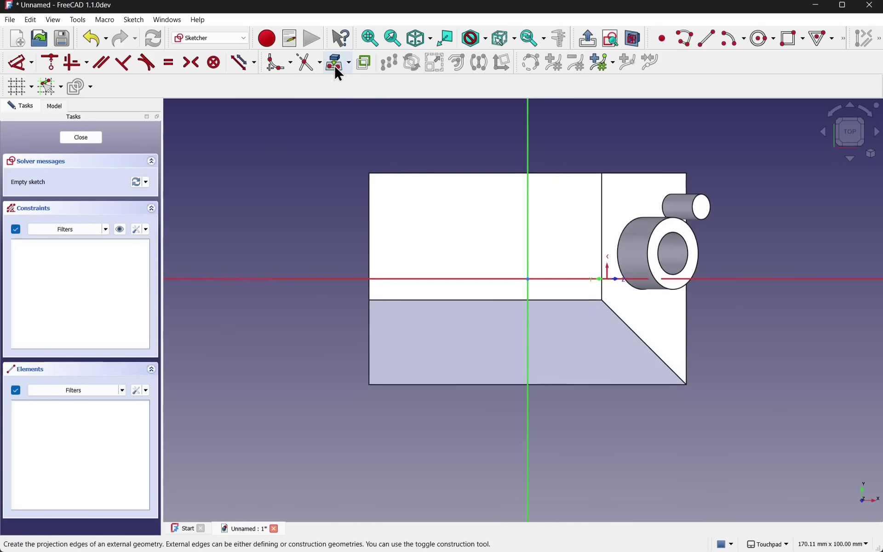
{"action": "left_click", "coordinate": [337, 69]}
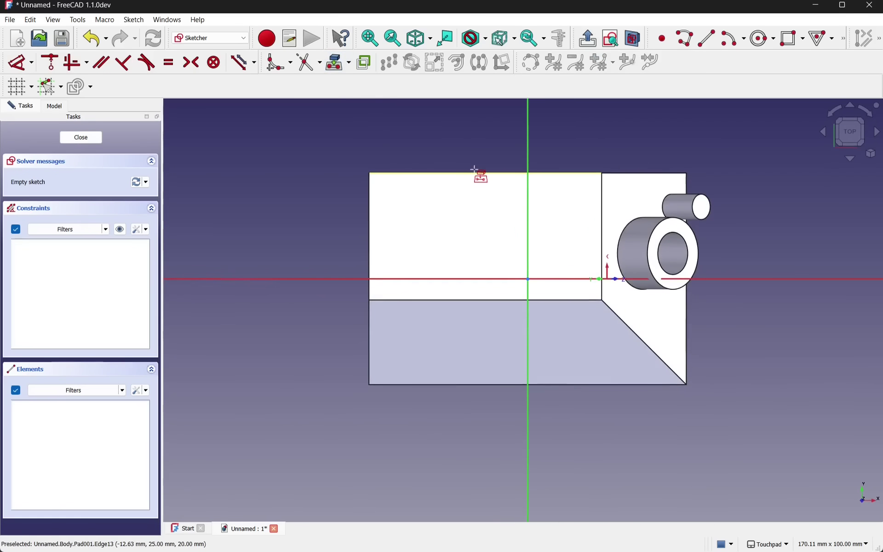
{"action": "left_click", "coordinate": [475, 170]}
{"action": "left_click", "coordinate": [369, 224]}
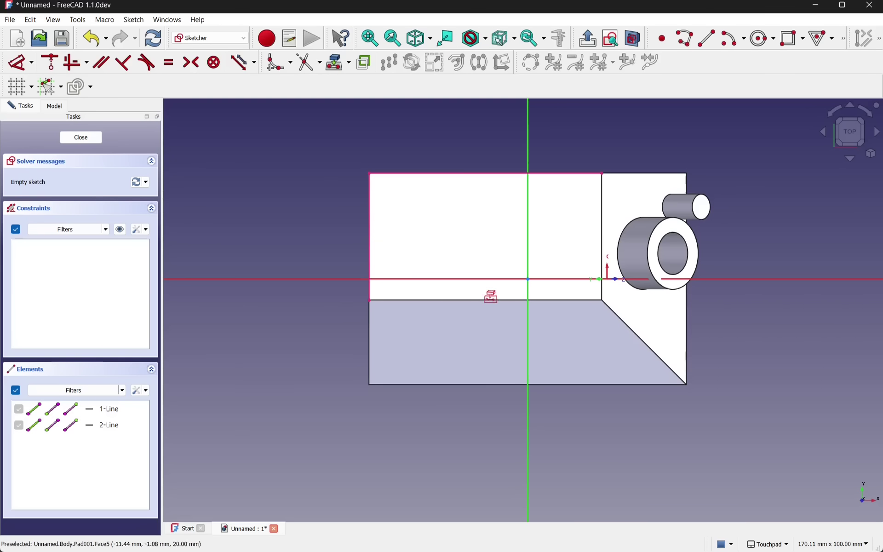
{"action": "left_click", "coordinate": [490, 300]}
{"action": "left_click", "coordinate": [601, 244]}
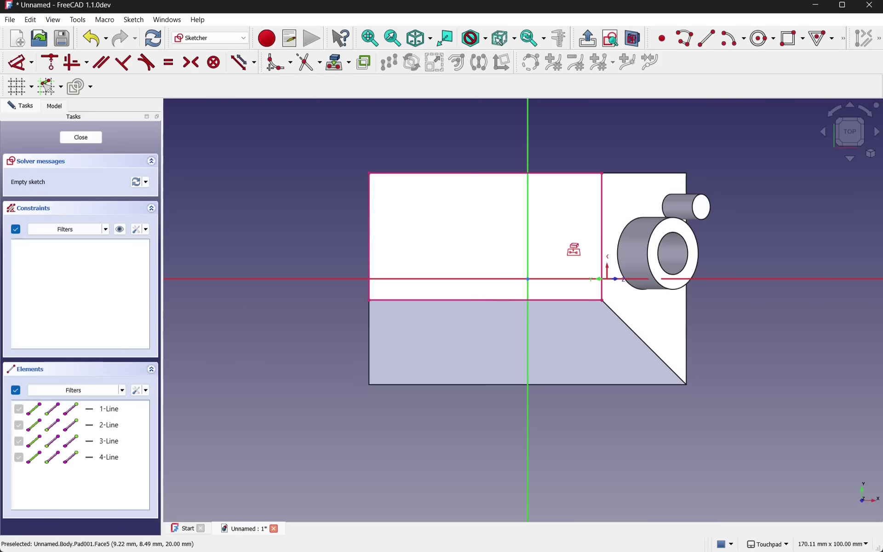
{"action": "left_click", "coordinate": [82, 138]}
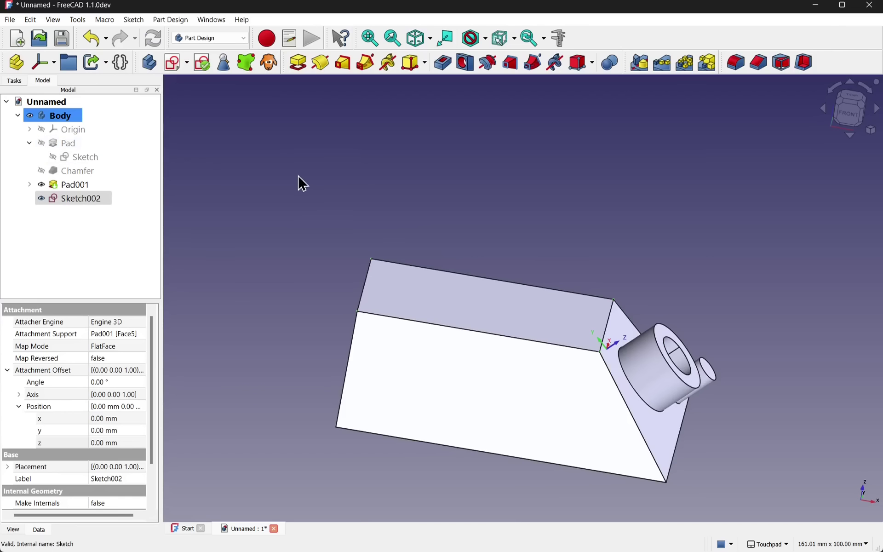
Hide Pad001 to inspect the defining edges of Sketch002 on their own
{"action": "left_click", "coordinate": [432, 359]}
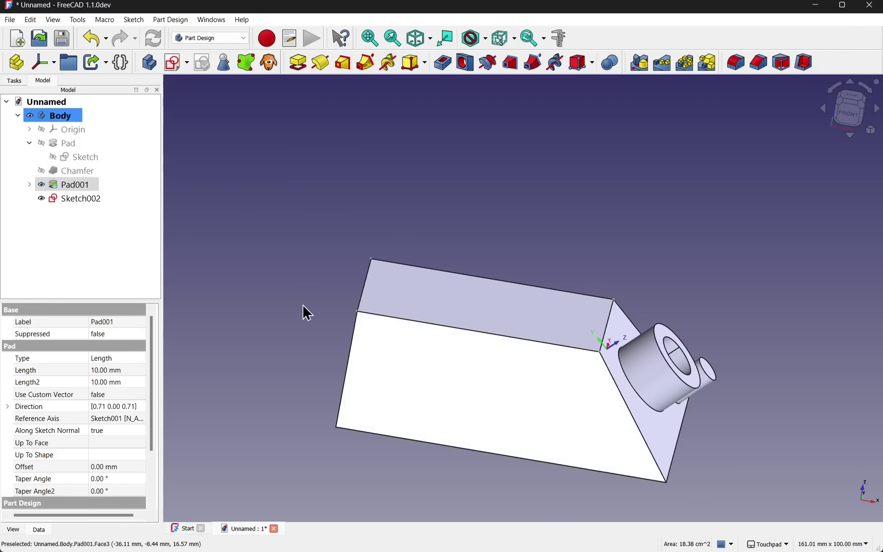
{"action": "key", "text": "space"}
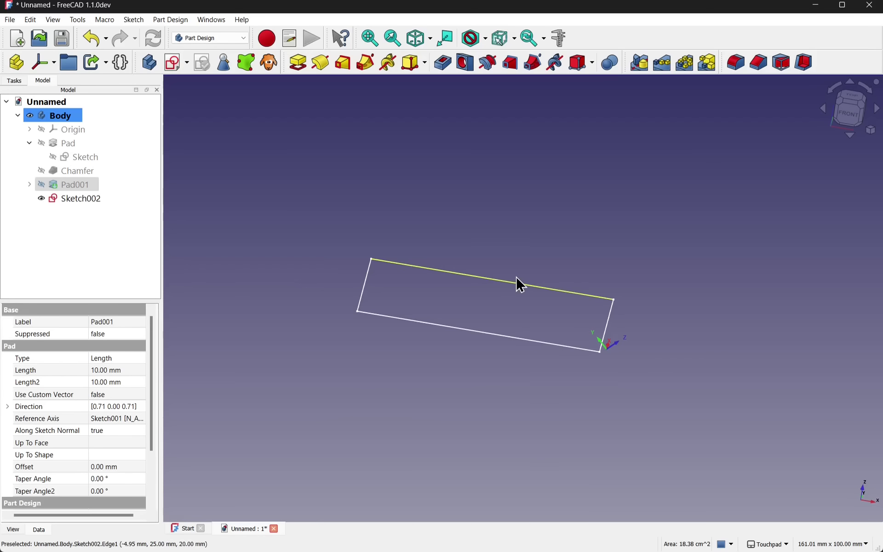
{"action": "left_click", "coordinate": [297, 262]}
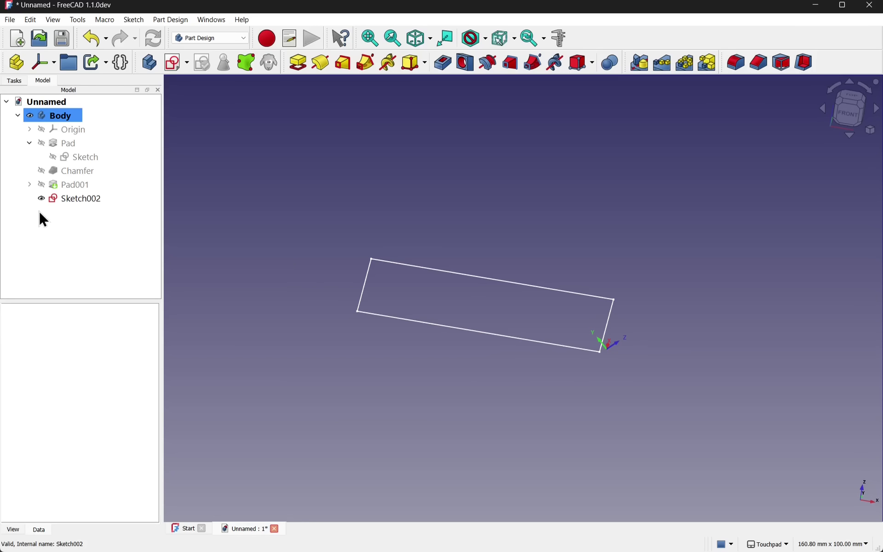
Show Pad001 again and delete all four projected edges from Sketch002
{"action": "left_click", "coordinate": [65, 184]}
{"action": "double_click", "coordinate": [80, 197]}
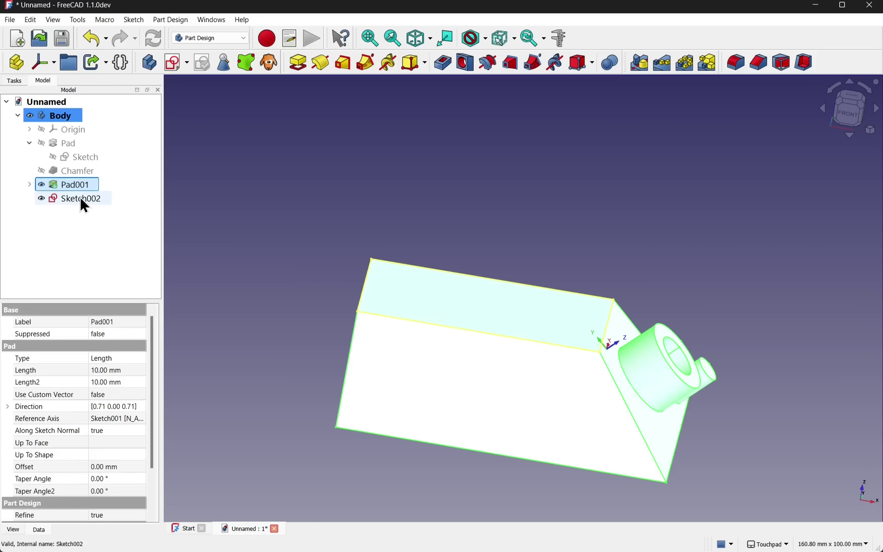
{"action": "mouse_move", "coordinate": [349, 149]}
{"action": "left_mouse_down"}
{"action": "mouse_move", "coordinate": [451, 237]}
{"action": "mouse_move", "coordinate": [611, 344]}
{"action": "left_mouse_up"}
{"action": "key", "text": "Delete"}
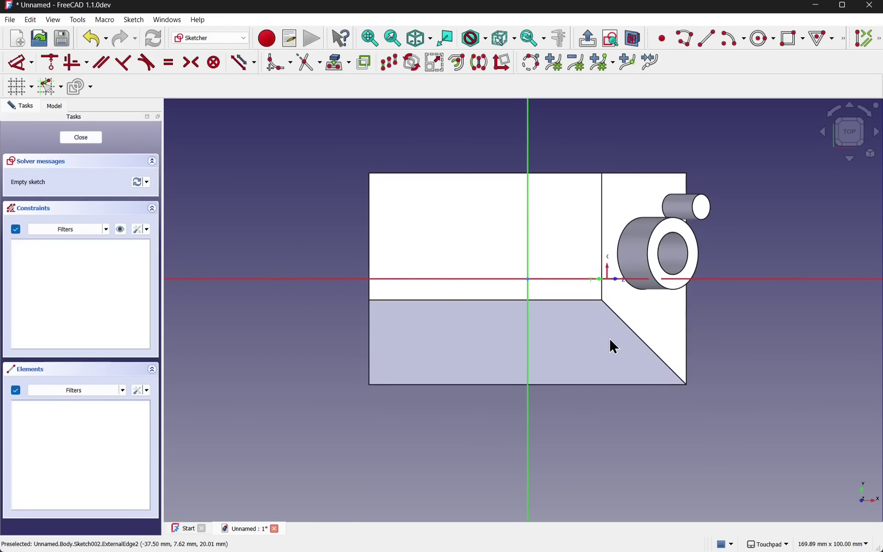
Make all sketch geometry tools accessible and project the top face's four edges into Sketch002 as construction external geometry
{"action": "mouse_move", "coordinate": [647, 38]}
{"action": "left_mouse_down"}
{"action": "mouse_move", "coordinate": [530, 71]}
{"action": "mouse_move", "coordinate": [10, 62]}
{"action": "left_mouse_up"}
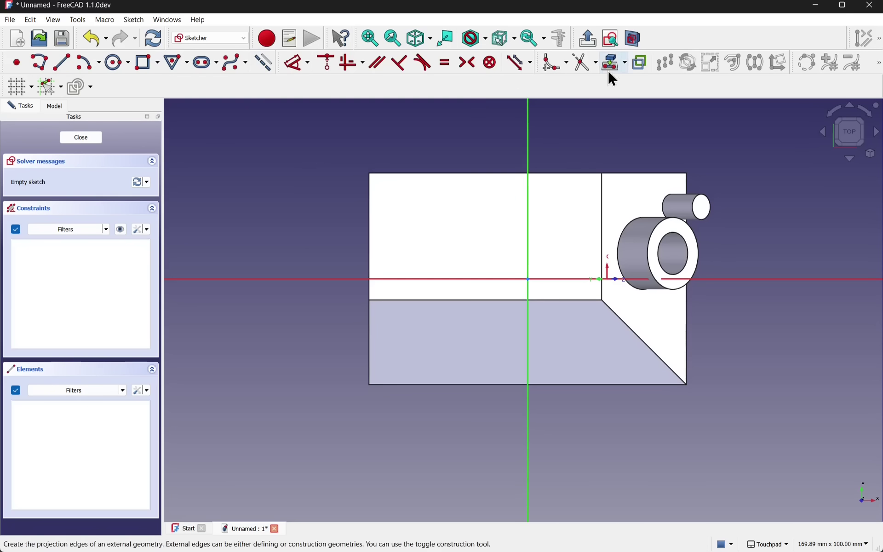
{"action": "left_click", "coordinate": [554, 174]}
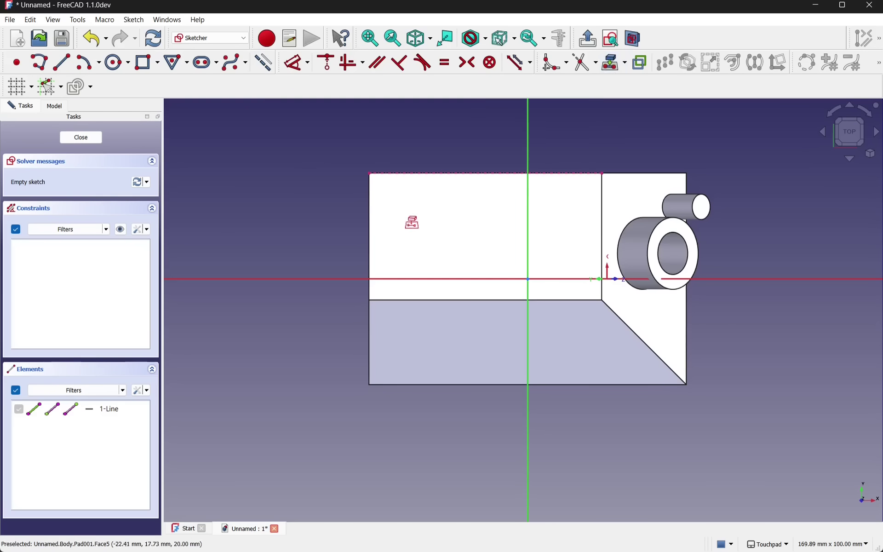
{"action": "left_click", "coordinate": [370, 233]}
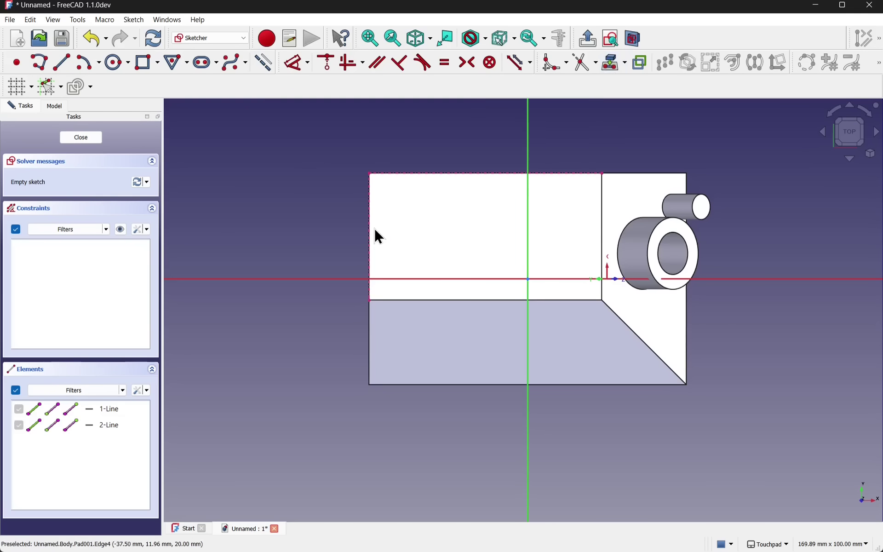
{"action": "left_click", "coordinate": [414, 300]}
{"action": "left_click", "coordinate": [602, 238]}
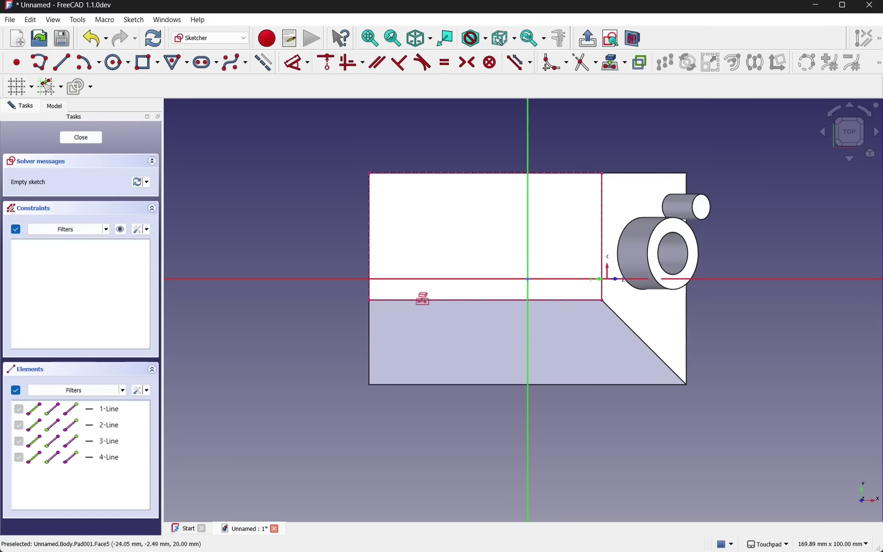
Close Sketch002 and hide Pad001 to check how construction external edges display outside the sketch
{"action": "left_click", "coordinate": [81, 137]}
{"action": "left_click", "coordinate": [71, 185]}
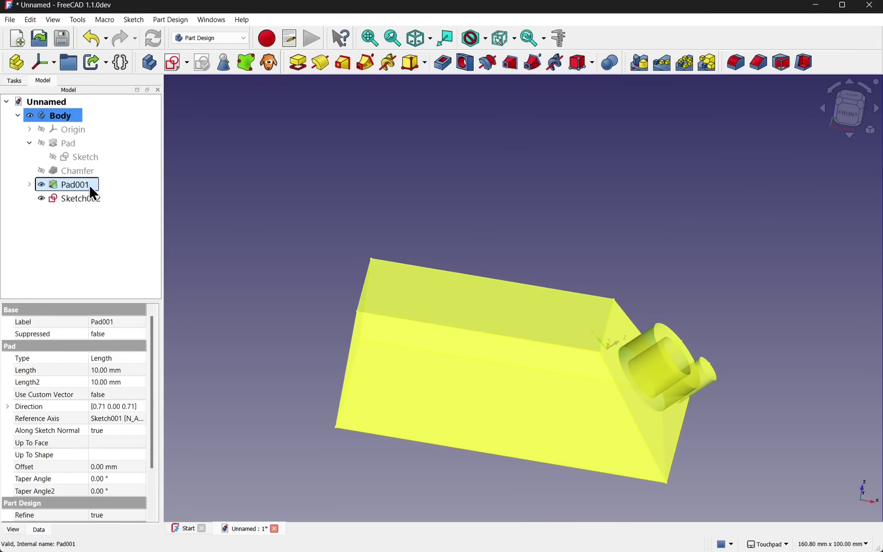
{"action": "key", "text": "space"}
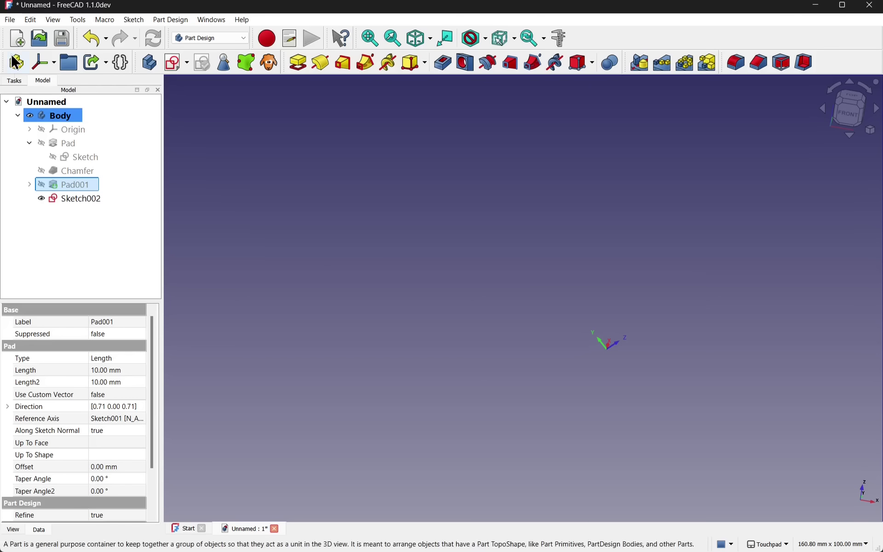
Enable "Always add external geometry as reference" in the general Sketcher preferences
{"action": "left_click", "coordinate": [28, 19]}
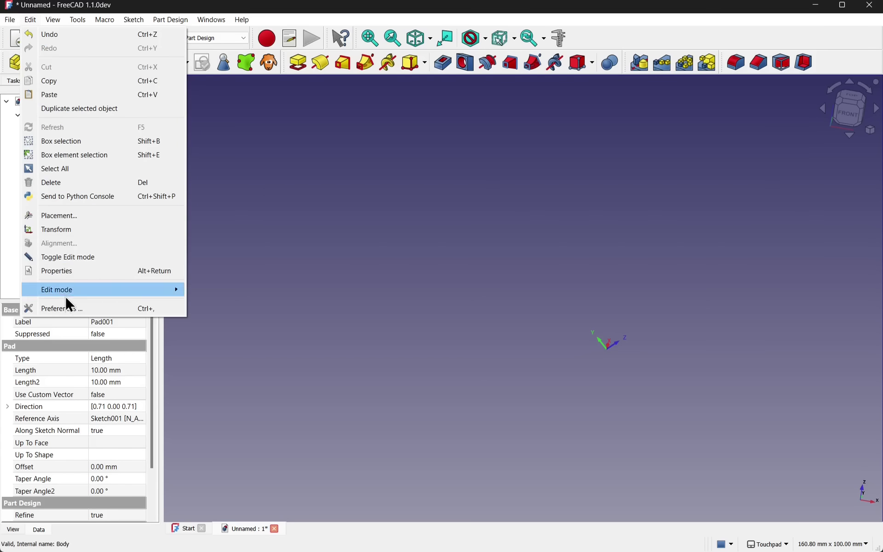
{"action": "left_click", "coordinate": [79, 307]}
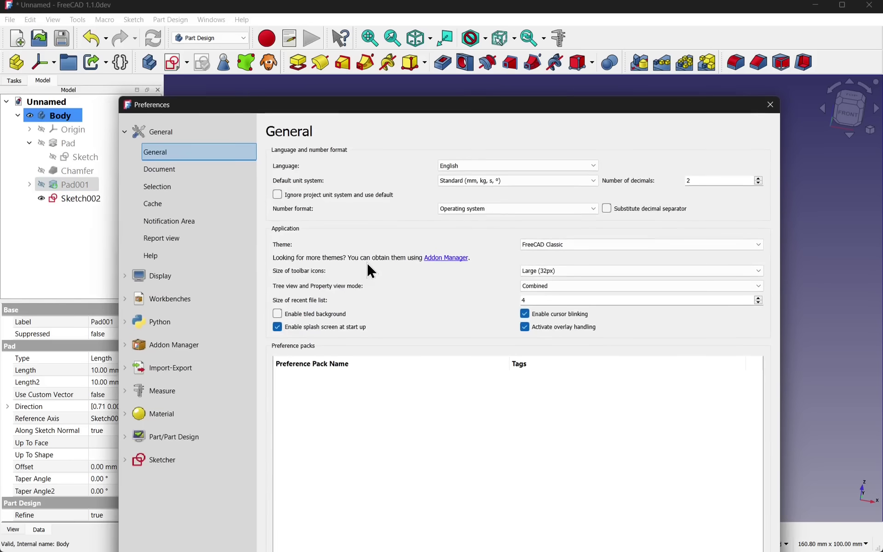
{"action": "left_click", "coordinate": [126, 459]}
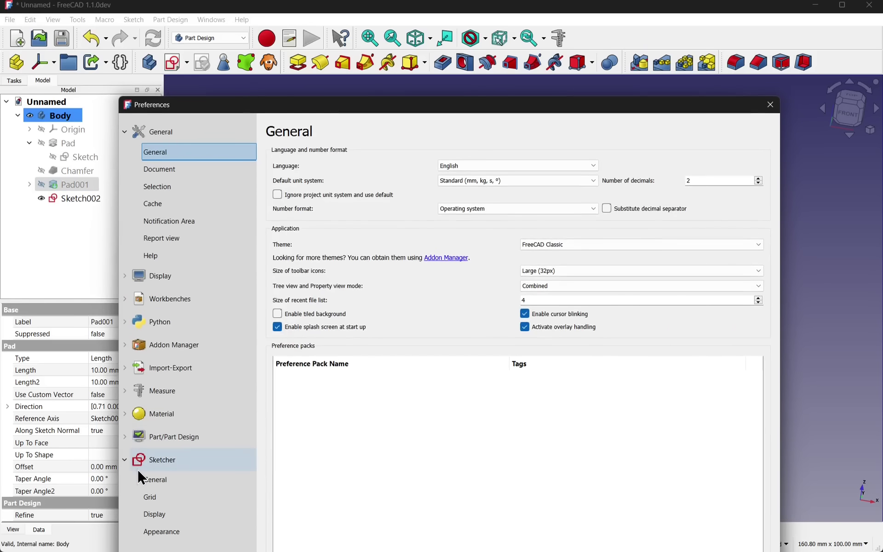
{"action": "left_click", "coordinate": [140, 476]}
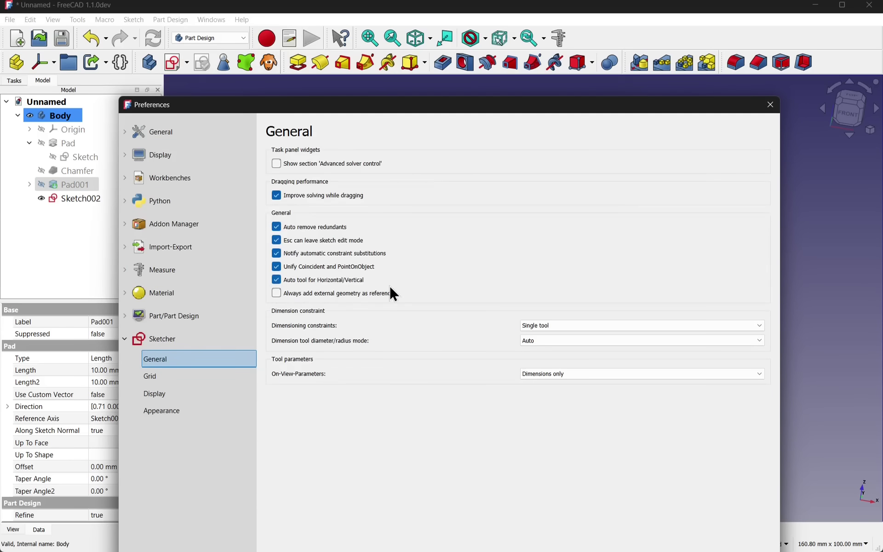
{"action": "left_click", "coordinate": [276, 293]}
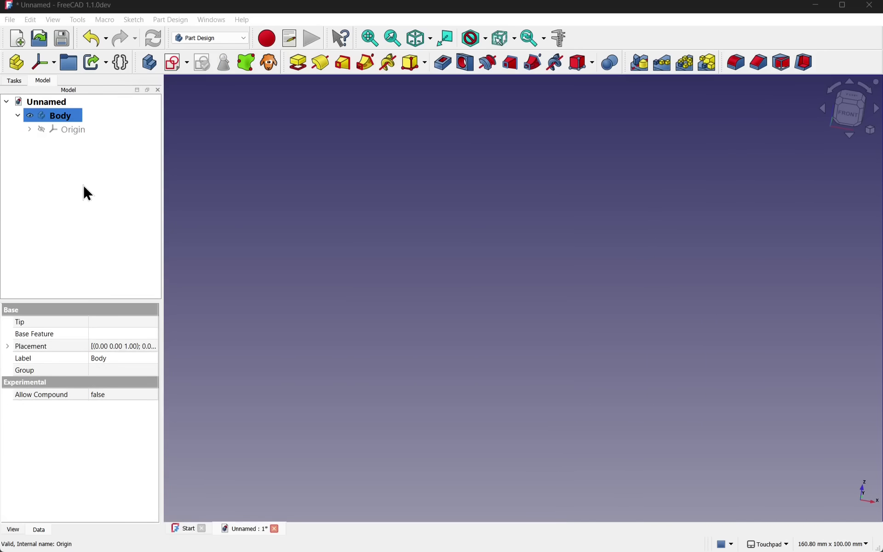
Sketch a rectangle around the origin on the XY plane of the empty body and pad it 10 mm
{"action": "left_click", "coordinate": [169, 65]}
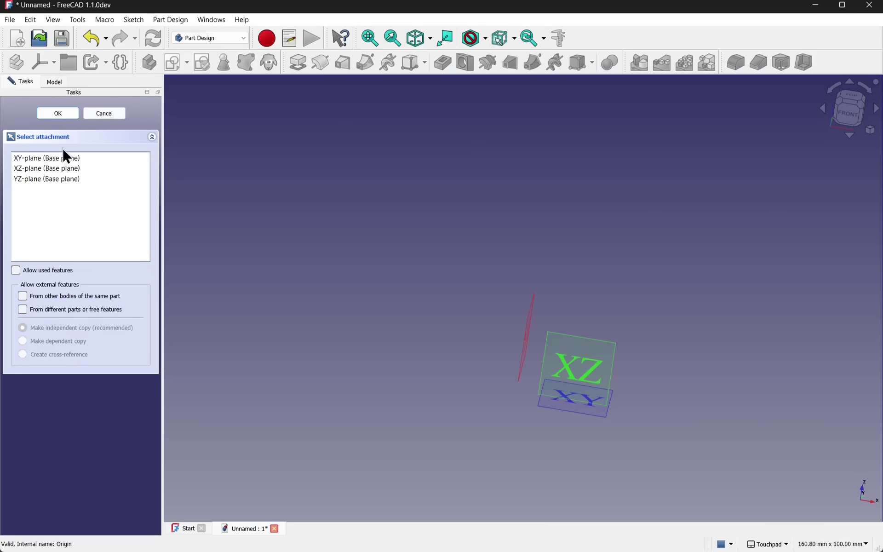
{"action": "left_click", "coordinate": [61, 171]}
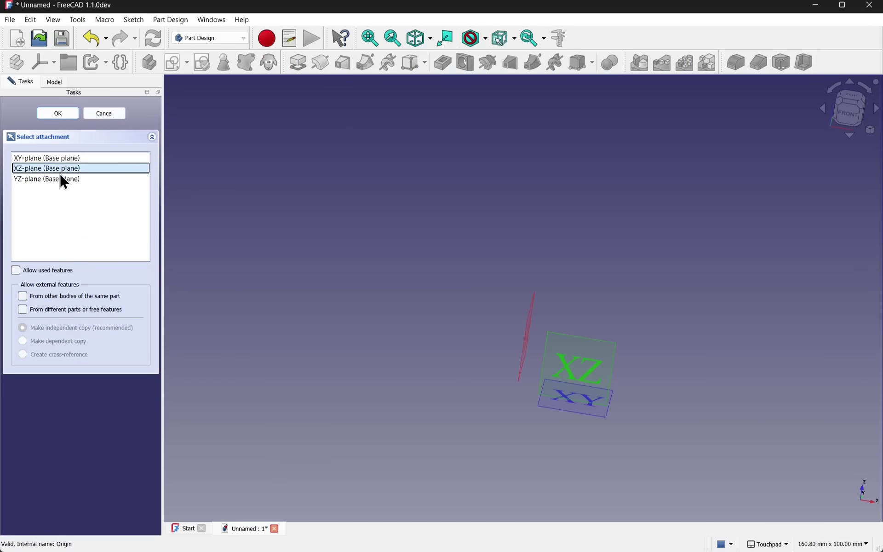
{"action": "left_click", "coordinate": [43, 156]}
{"action": "left_click", "coordinate": [62, 113]}
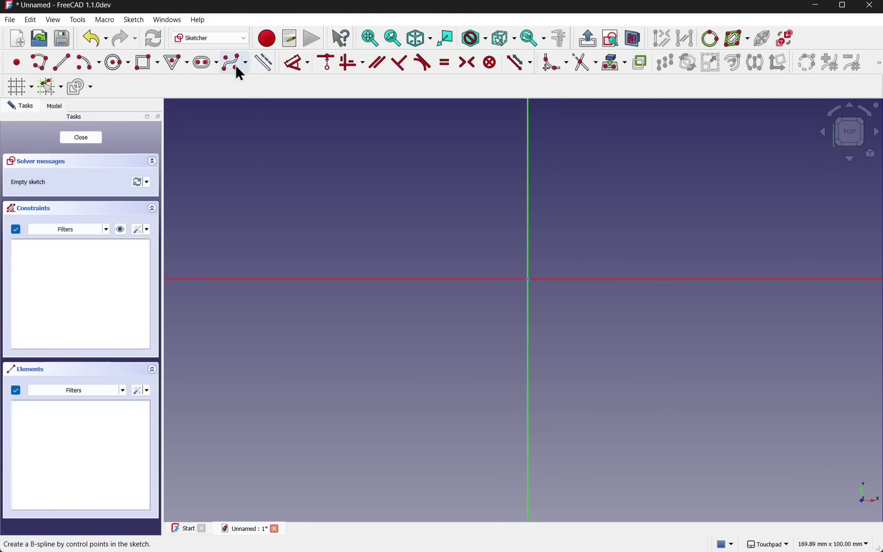
{"action": "left_click", "coordinate": [145, 67]}
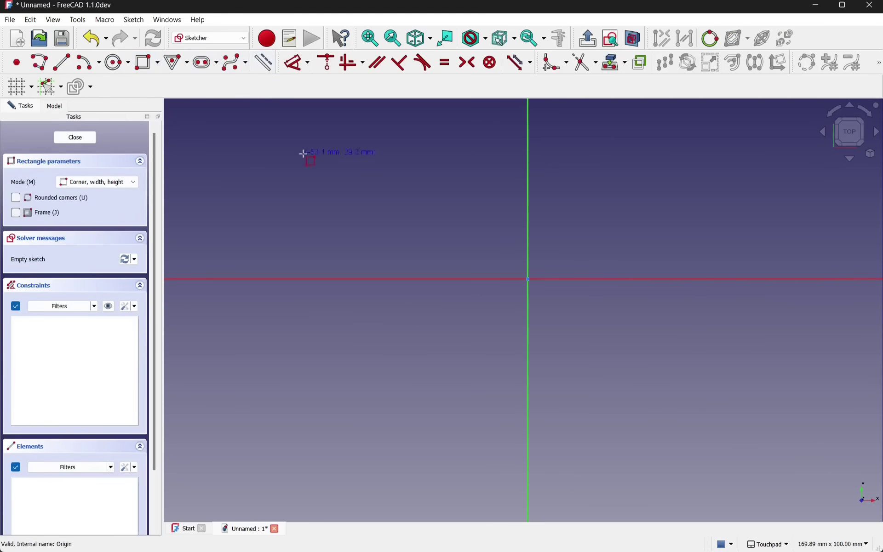
{"action": "left_click", "coordinate": [399, 174]}
{"action": "left_click", "coordinate": [676, 376]}
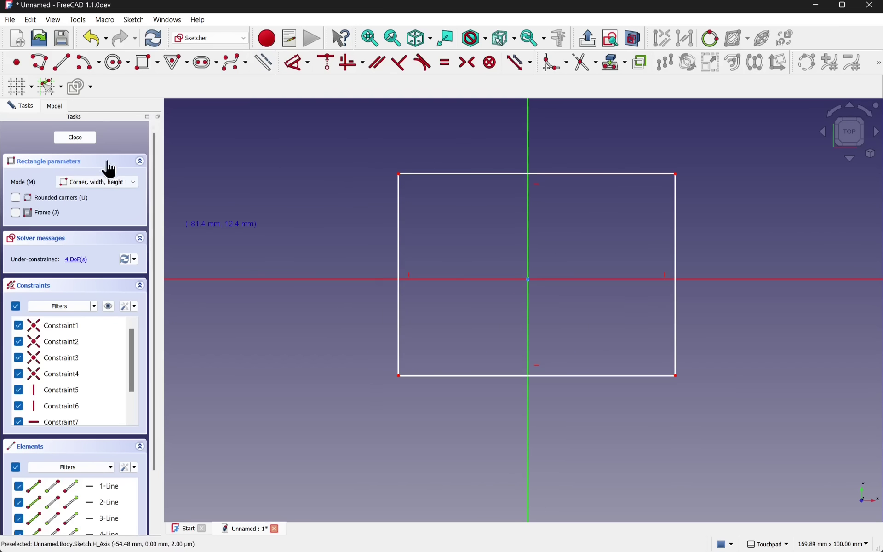
{"action": "left_click", "coordinate": [76, 138]}
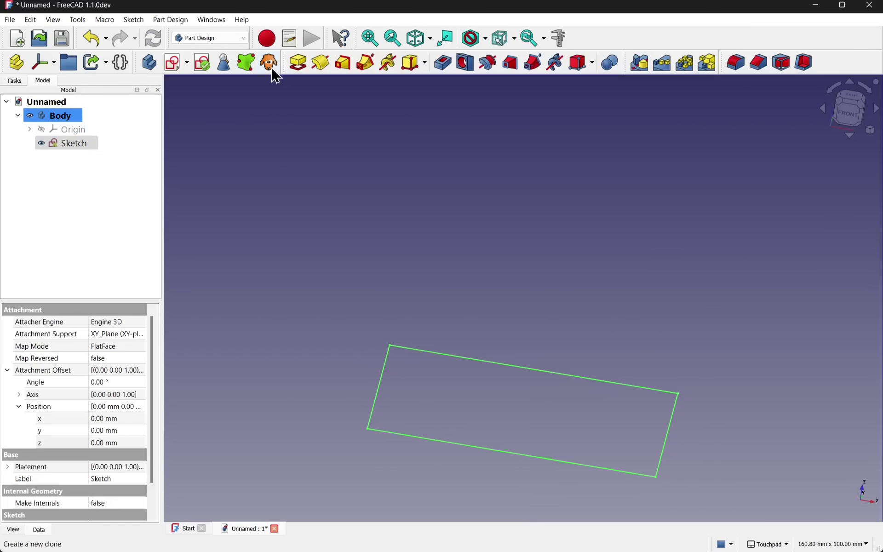
{"action": "left_click", "coordinate": [298, 62]}
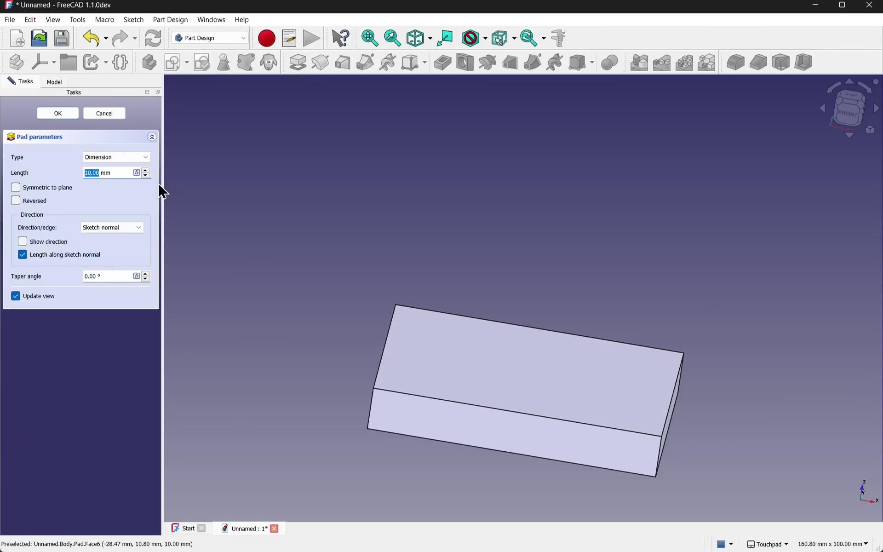
{"action": "left_click", "coordinate": [60, 112]}
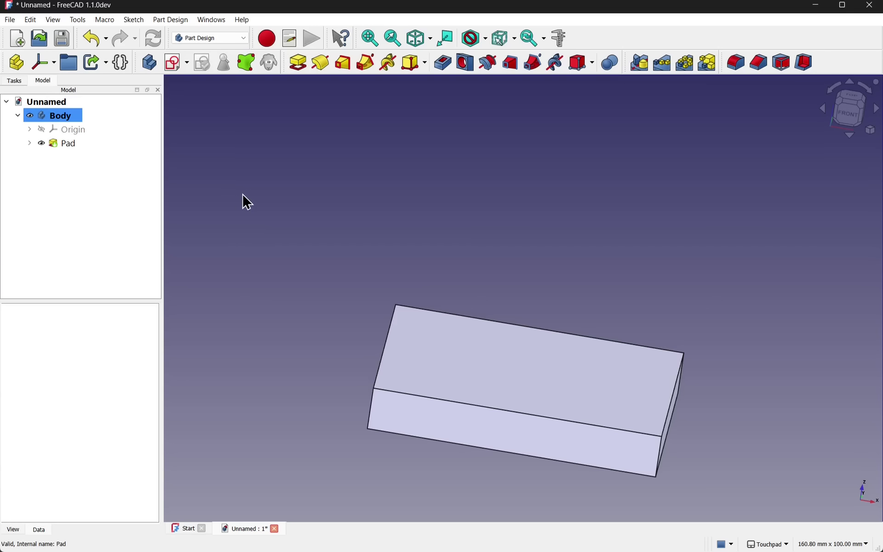
Start a sketch with no face of the pad selected, examine the base planes offered for attachment, and cancel
{"action": "left_click", "coordinate": [534, 364]}
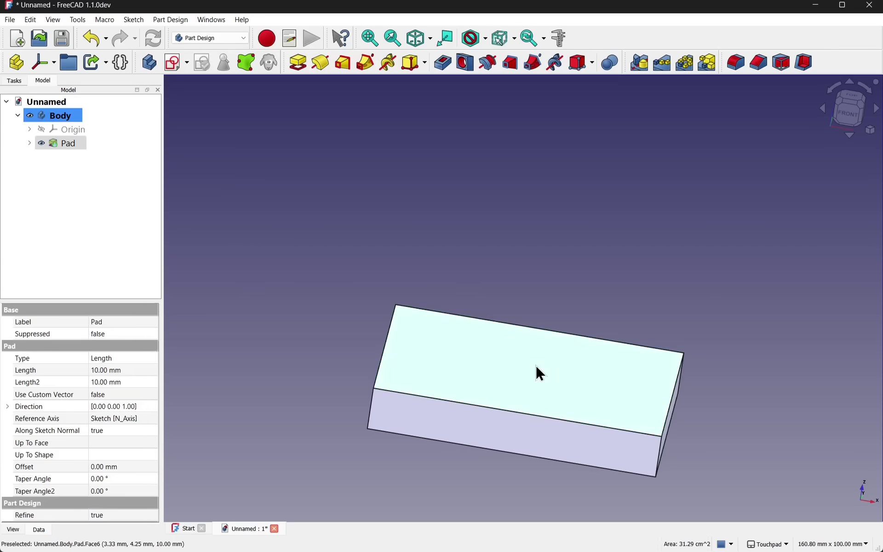
{"action": "left_click", "coordinate": [341, 284]}
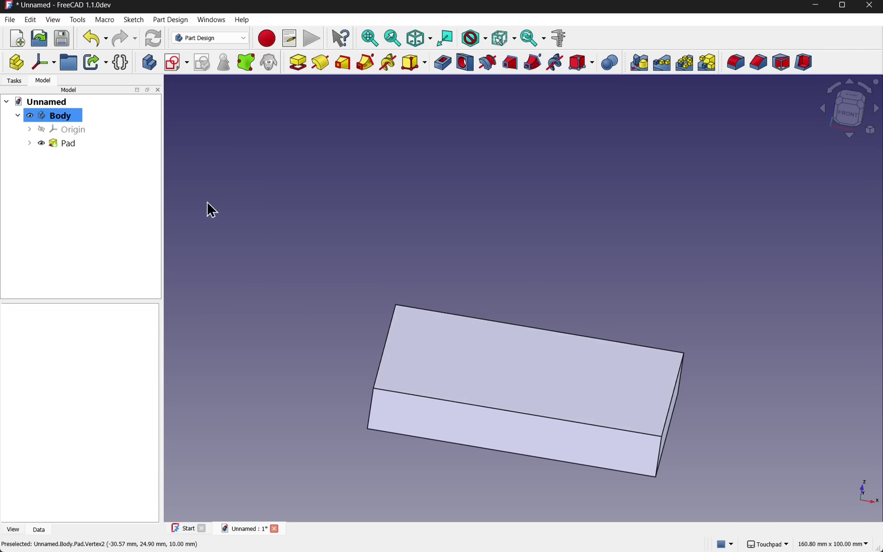
{"action": "left_click", "coordinate": [176, 65]}
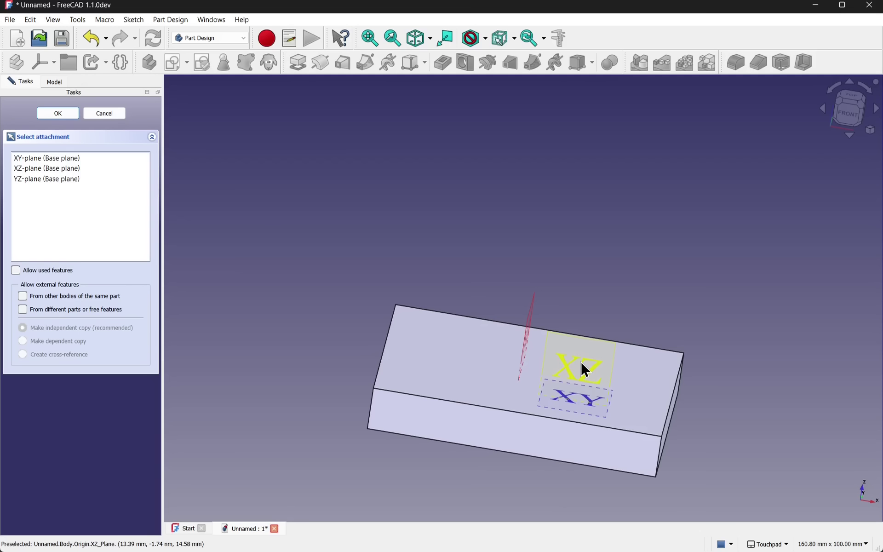
{"action": "left_click", "coordinate": [97, 115]}
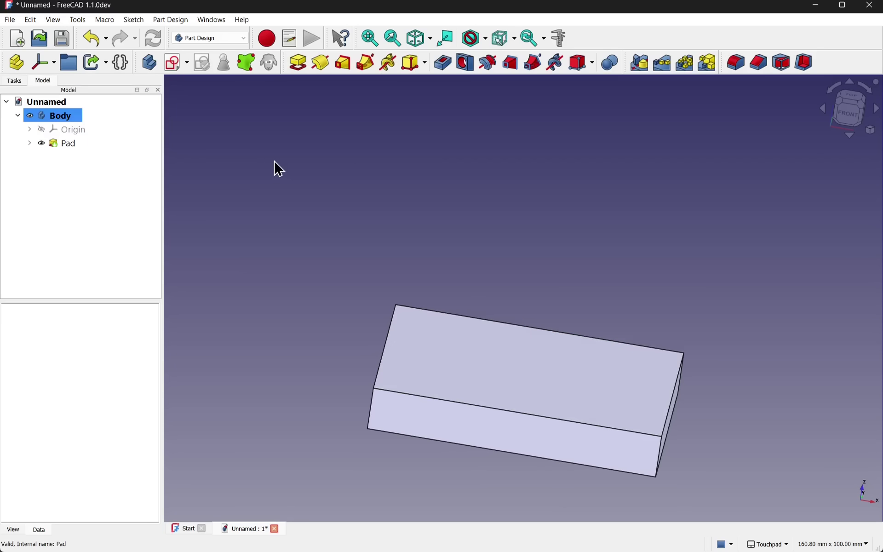
Switch to the Part workbench
{"action": "left_click", "coordinate": [210, 39]}
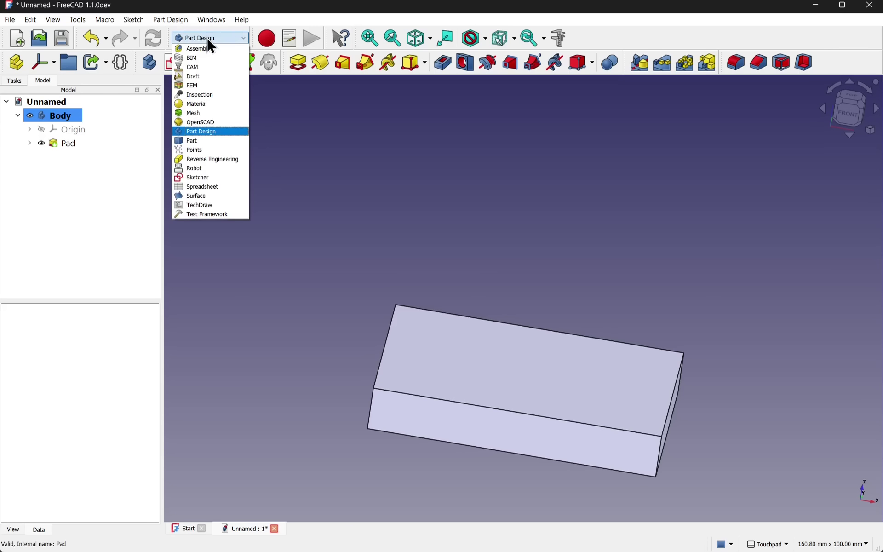
{"action": "left_click", "coordinate": [205, 138]}
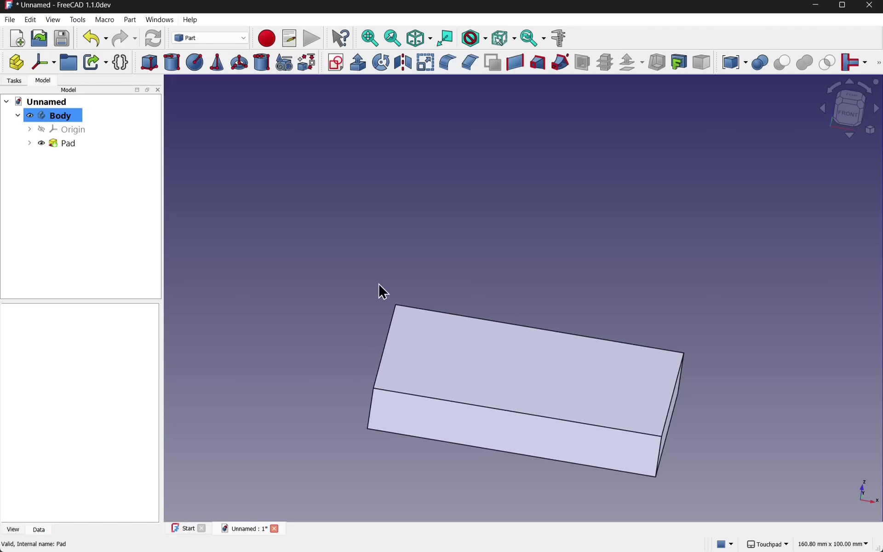
Start a sketch from a top corner vertex and a short top edge of the pad, examine the attachment methods offered, and cancel
{"action": "left_click", "coordinate": [398, 305]}
{"action": "middle_click_drag", "start_coordinate": [399, 402], "coordinate": [536, 428]}
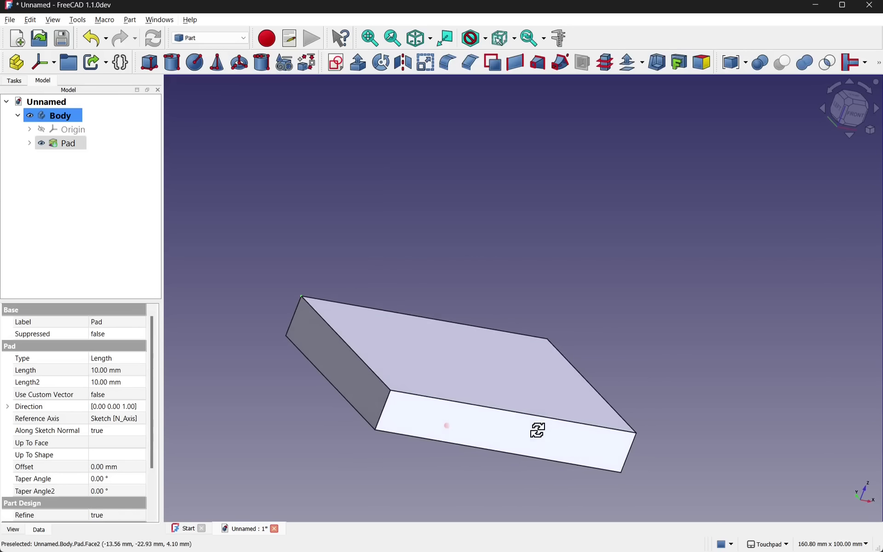
{"action": "left_click", "coordinate": [366, 368]}
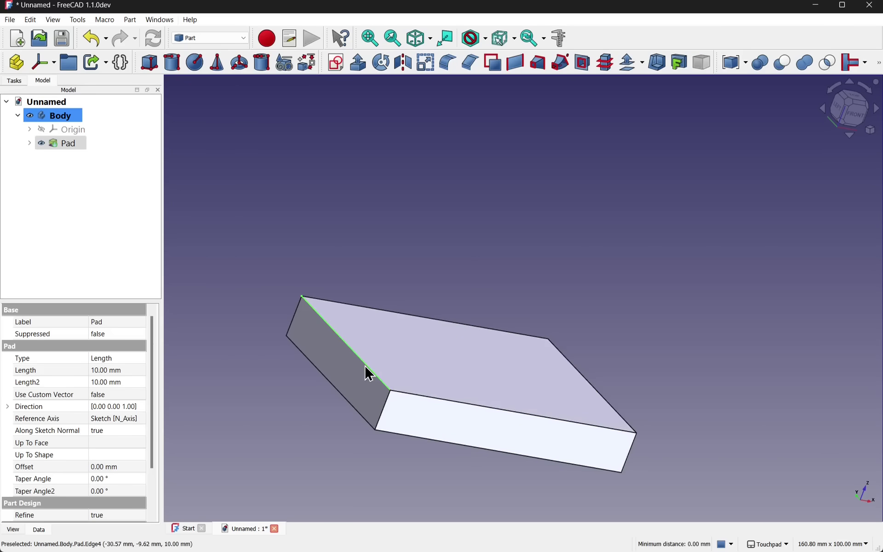
{"action": "left_click", "coordinate": [335, 63]}
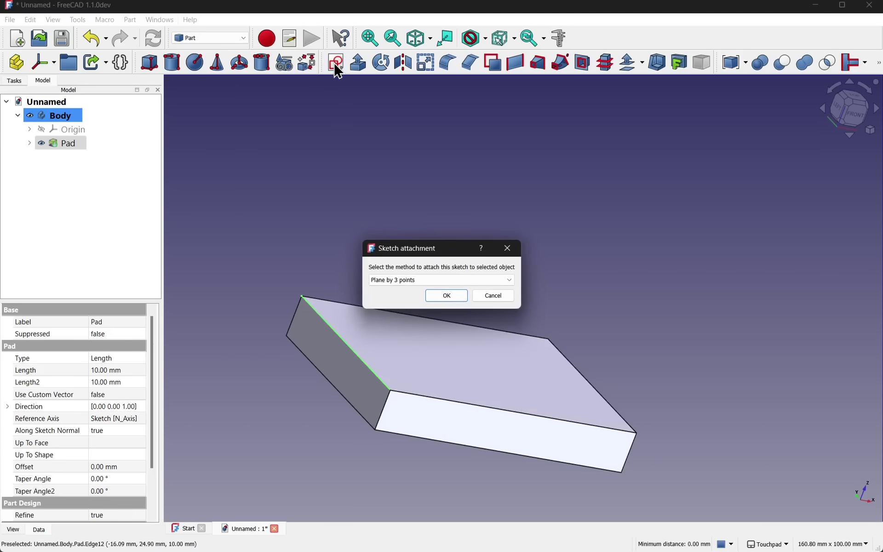
{"action": "left_click", "coordinate": [399, 280]}
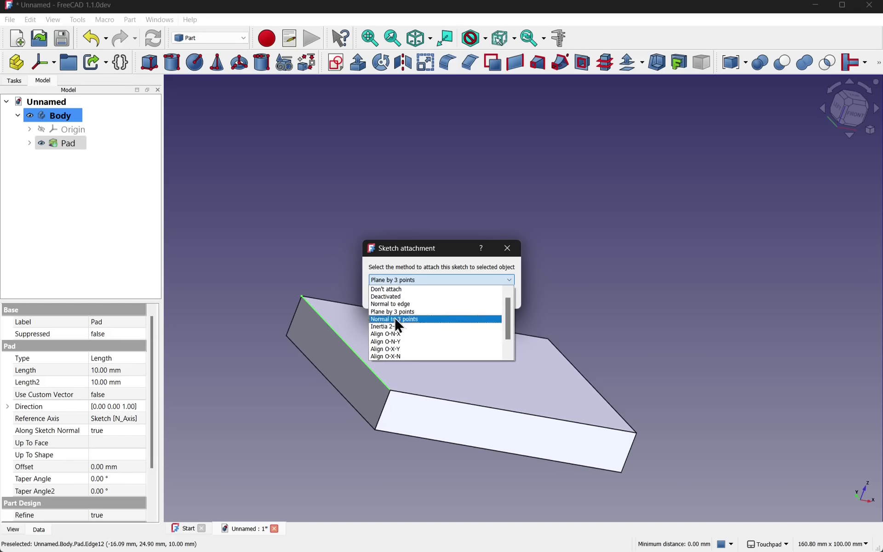
{"action": "left_click", "coordinate": [305, 240]}
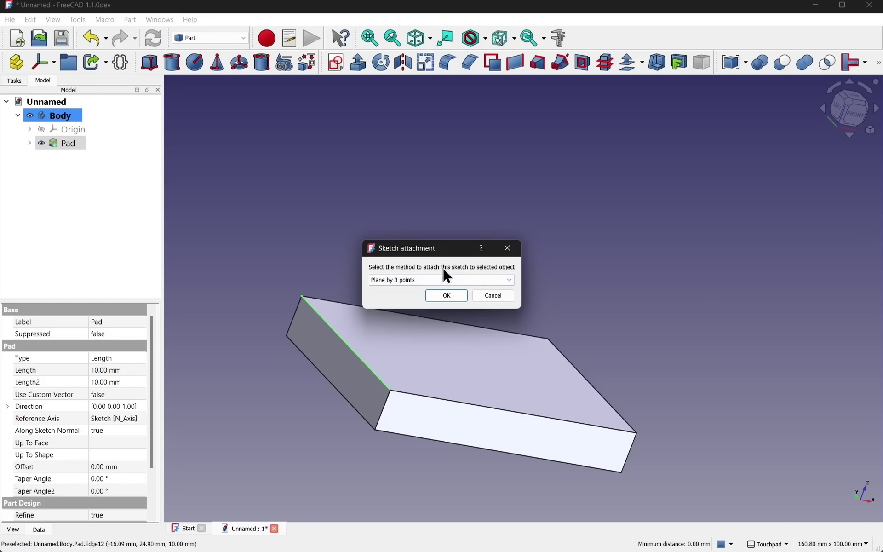
{"action": "left_click", "coordinate": [489, 295]}
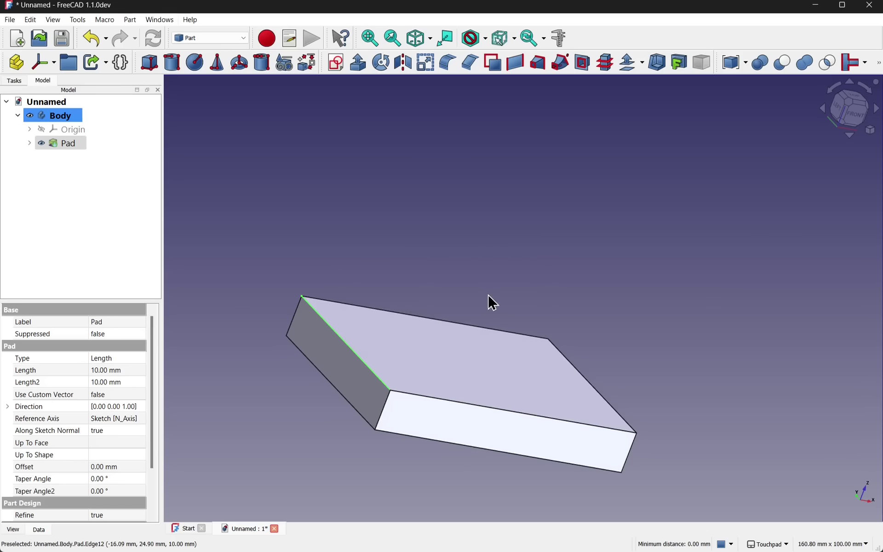
In the Part Design workbench, create an empty sketch attached Normal to edge, referencing the pad's short top edge and its front corner vertex
{"action": "left_click", "coordinate": [215, 37]}
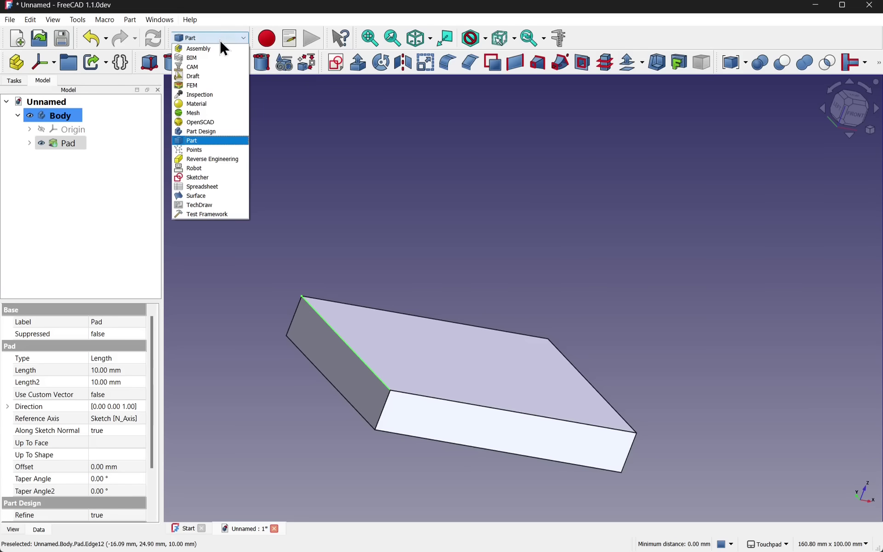
{"action": "left_click", "coordinate": [225, 173]}
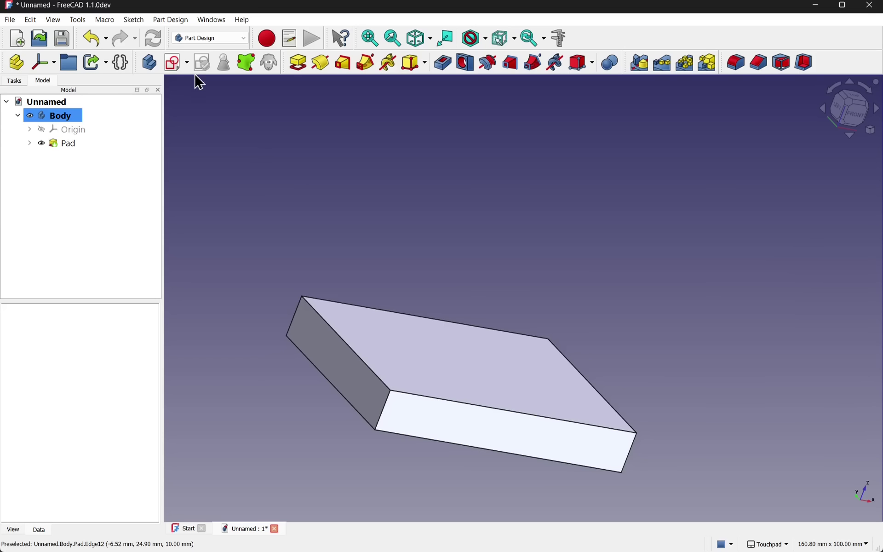
{"action": "left_click", "coordinate": [175, 65]}
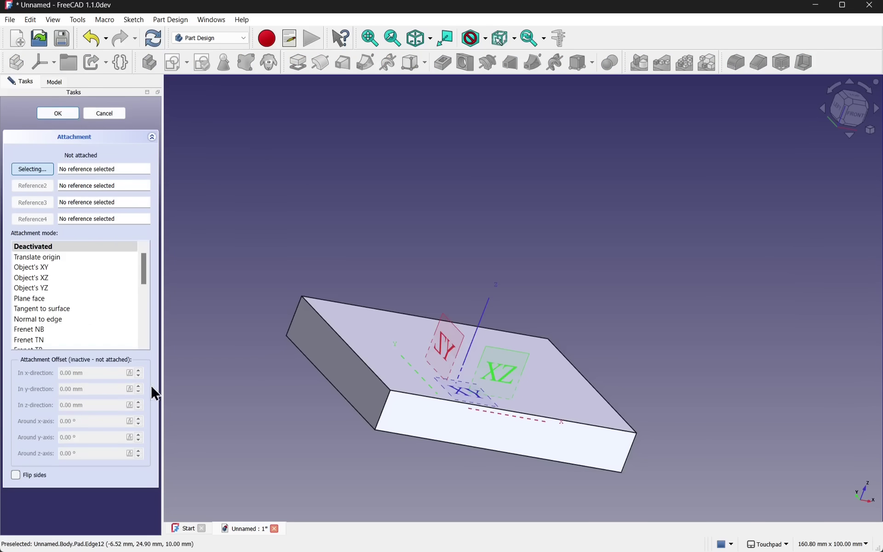
{"action": "left_click", "coordinate": [334, 336]}
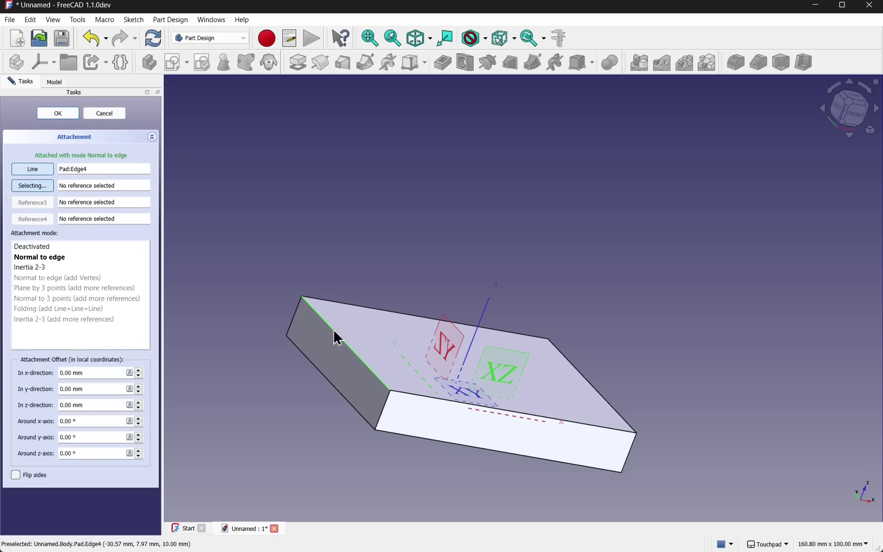
{"action": "left_click", "coordinate": [394, 390]}
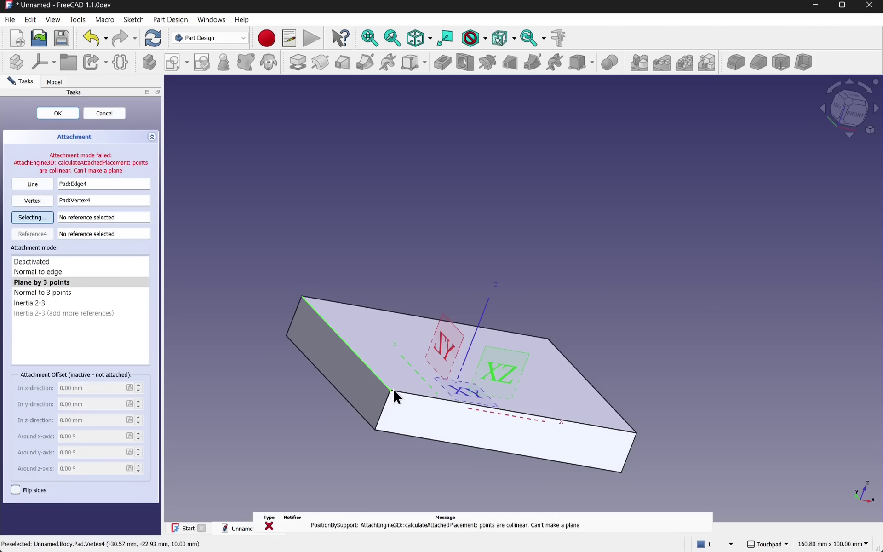
{"action": "left_click", "coordinate": [32, 275]}
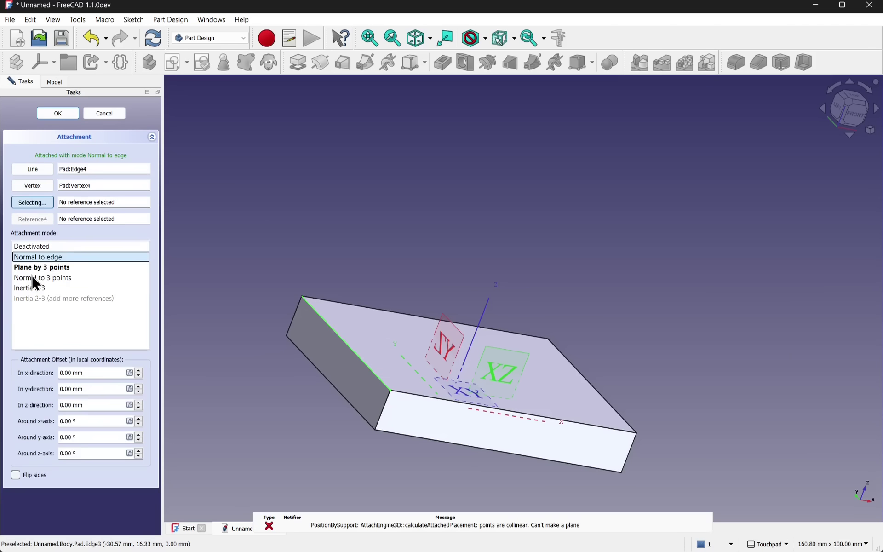
{"action": "left_click", "coordinate": [58, 115]}
{"action": "mouse_move", "coordinate": [730, 359]}
{"action": "left_mouse_down", "text": "alt"}
{"action": "mouse_move", "coordinate": [627, 408]}
{"action": "mouse_move", "coordinate": [613, 387]}
{"action": "mouse_move", "coordinate": [626, 378]}
{"action": "mouse_move", "coordinate": [561, 318]}
{"action": "mouse_move", "coordinate": [465, 302]}
{"action": "mouse_move", "coordinate": [537, 347]}
{"action": "left_mouse_up", "text": "alt"}
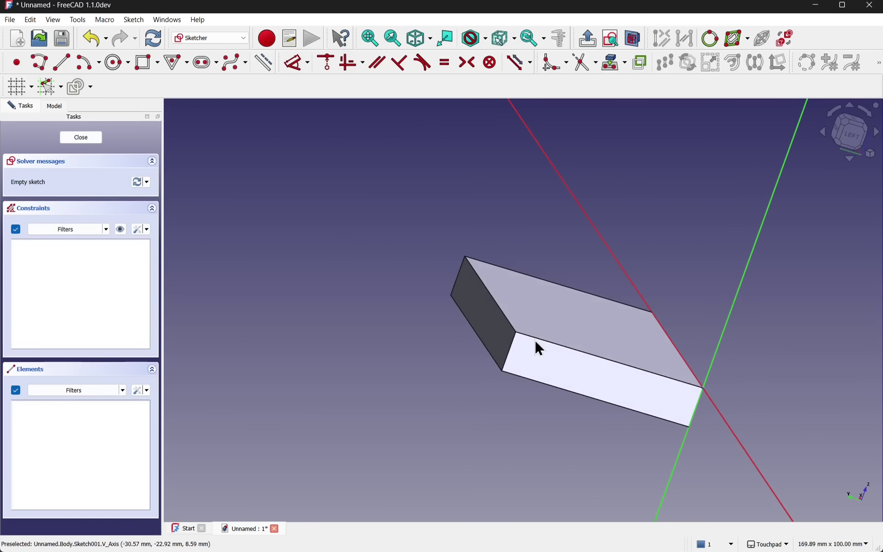
{"action": "left_click", "coordinate": [80, 137]}
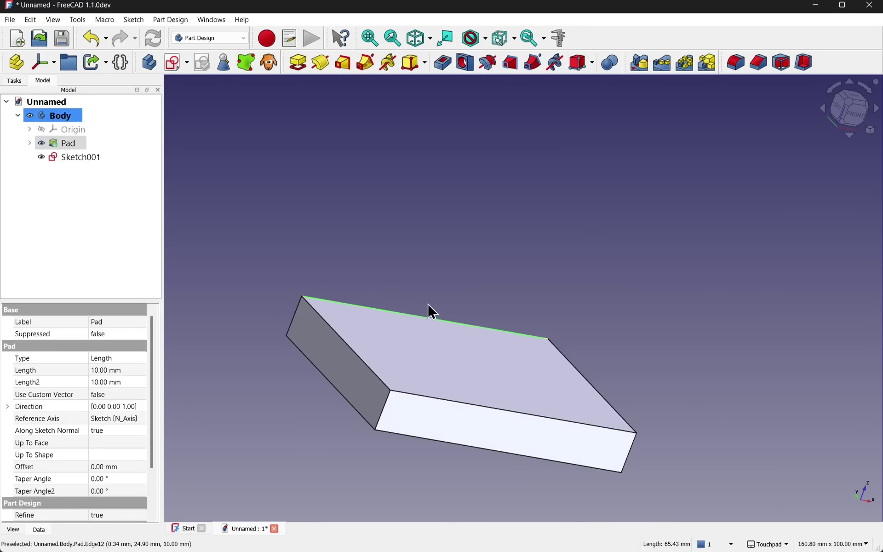
Start another Part Design sketch without picking a reference, examine the attachment options, and cancel
{"action": "left_click", "coordinate": [174, 65]}
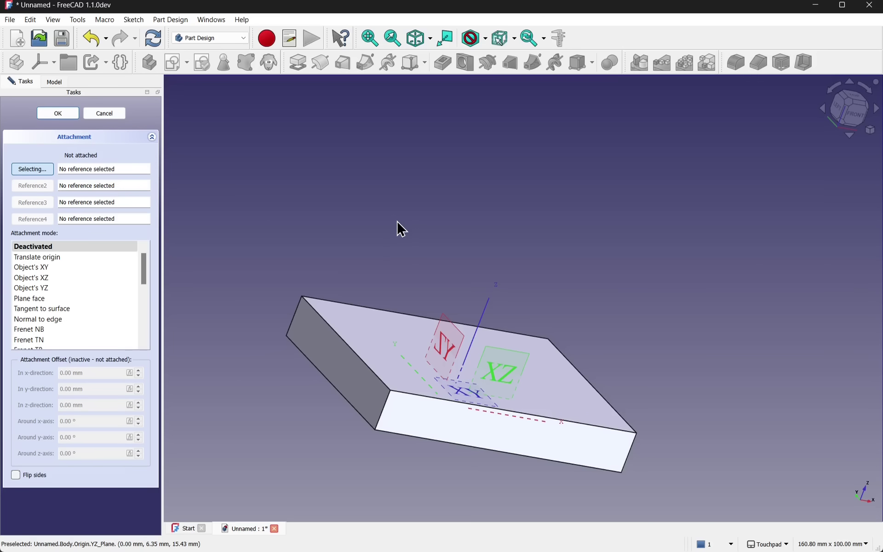
{"action": "key", "text": "Escape"}
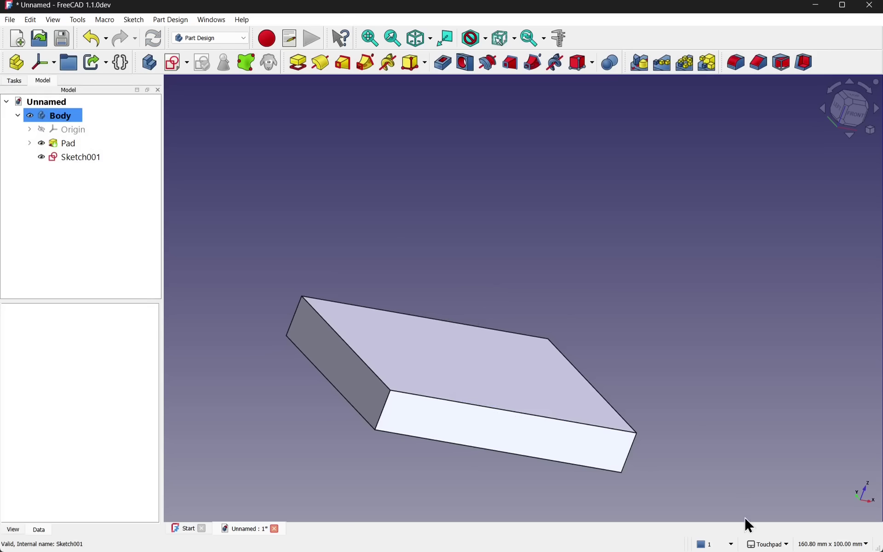
Set the 3D navigation style to SolidWorks
{"action": "left_click", "coordinate": [762, 545]}
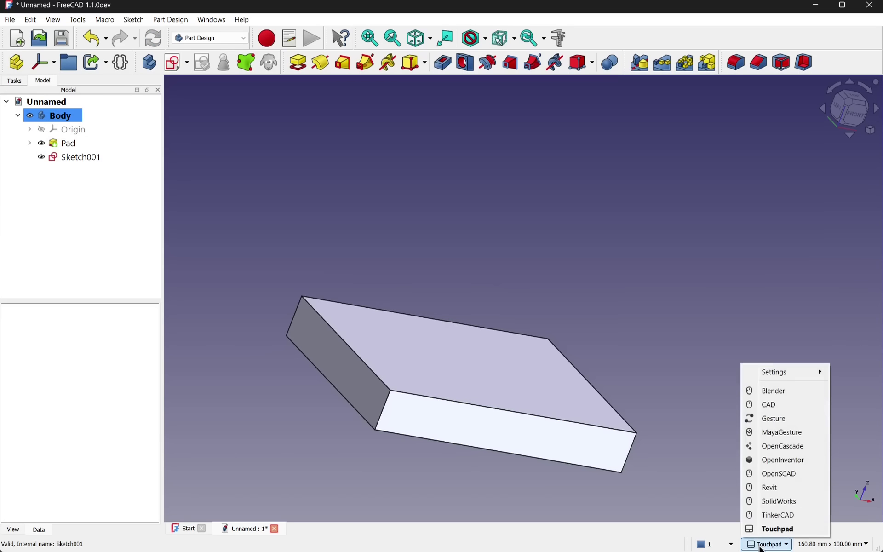
{"action": "left_click", "coordinate": [782, 502]}
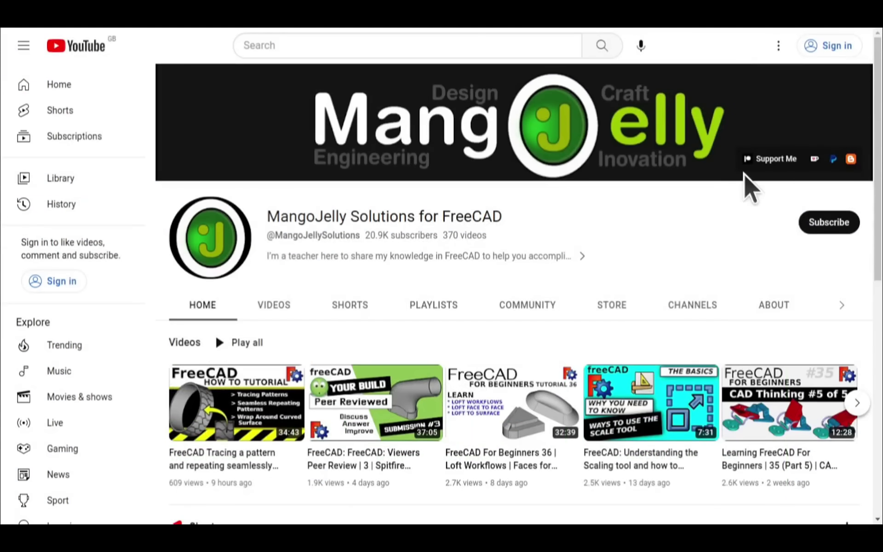
On the MangoJelly Solutions YouTube channel, view the About page and highlight the PayPal, Ko-fi and Patreon donation links
{"action": "left_click", "coordinate": [774, 312]}
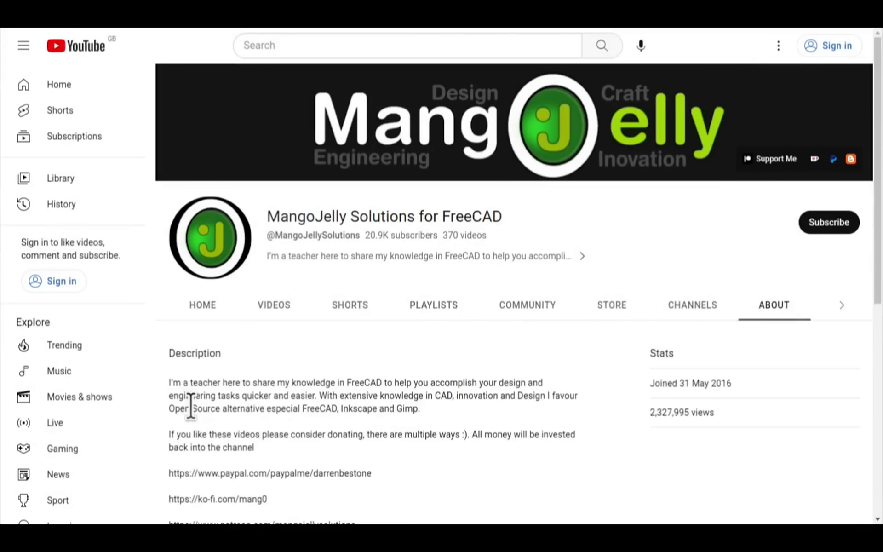
{"action": "scroll", "coordinate": [187, 404], "scroll_direction": "down", "scroll_amount": 3}
{"action": "left_click_drag", "start_coordinate": [370, 375], "coordinate": [169, 317]}
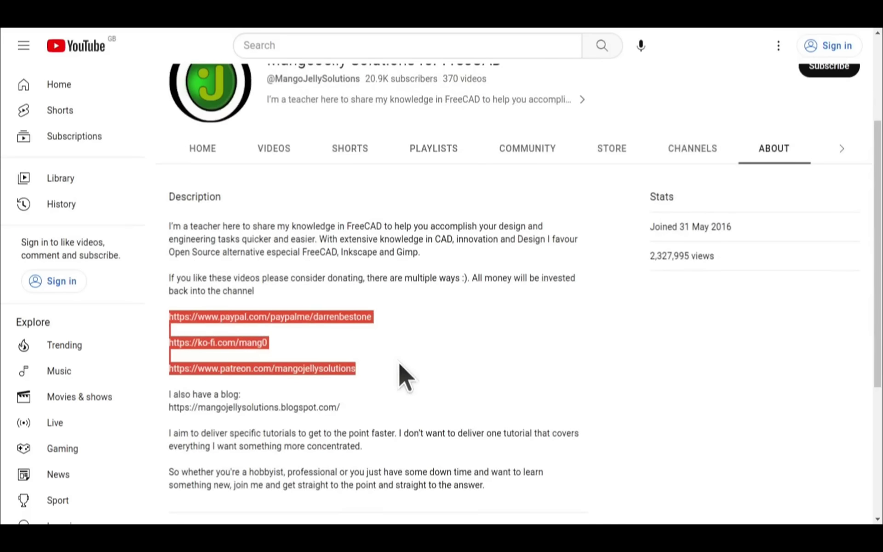